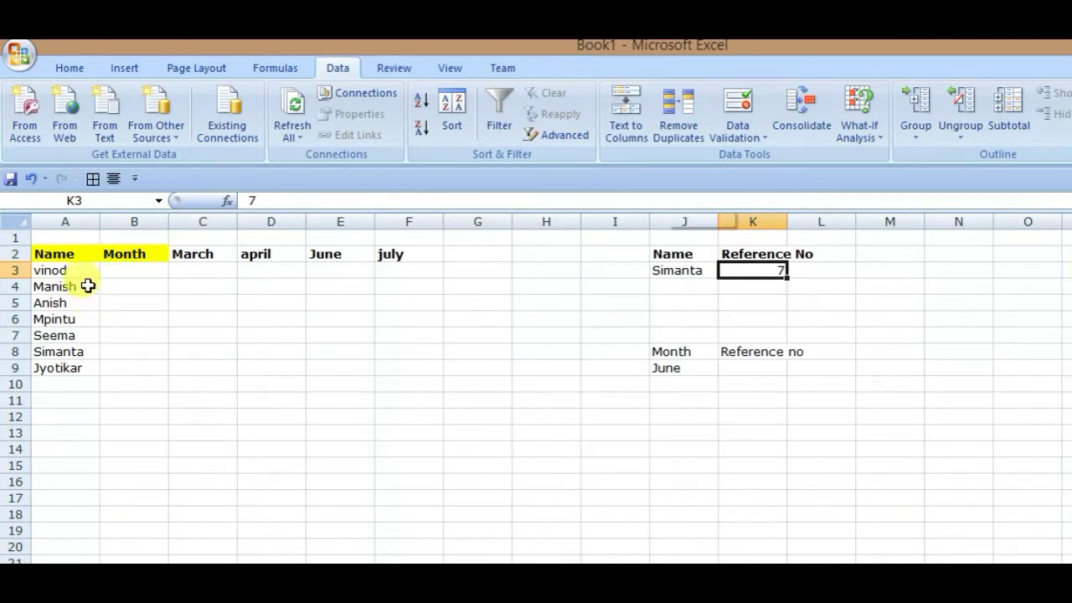
# Step: Browse the Name list in column A and the month headings up to july
pyautogui.click(67, 256)
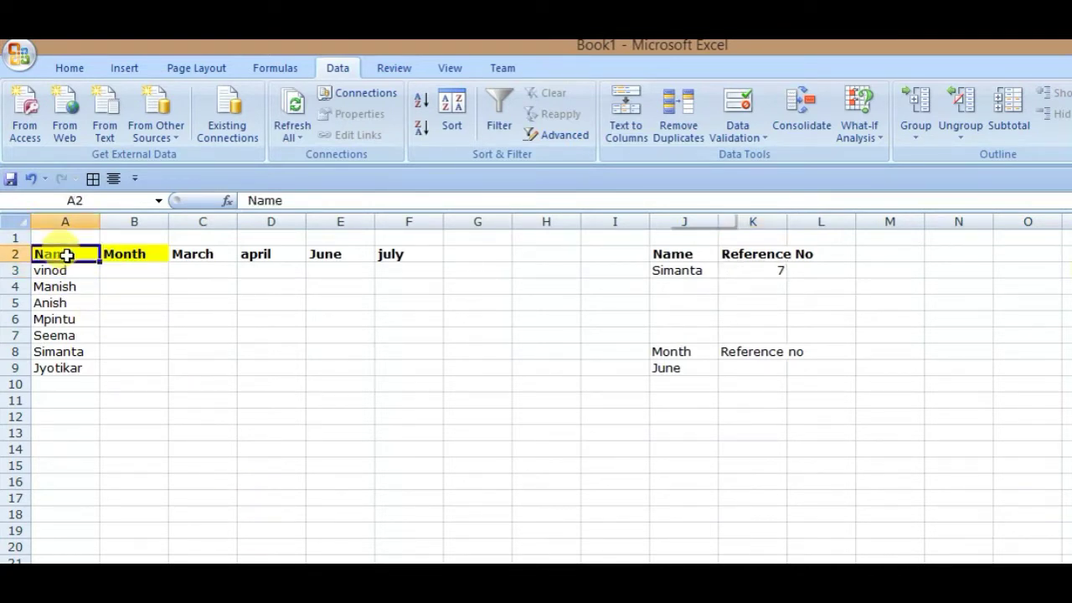
pyautogui.press('Down')
pyautogui.press('Down')
pyautogui.press('Down')
pyautogui.press('Down')
pyautogui.press('Down')
pyautogui.press('Down')
pyautogui.press('Down')
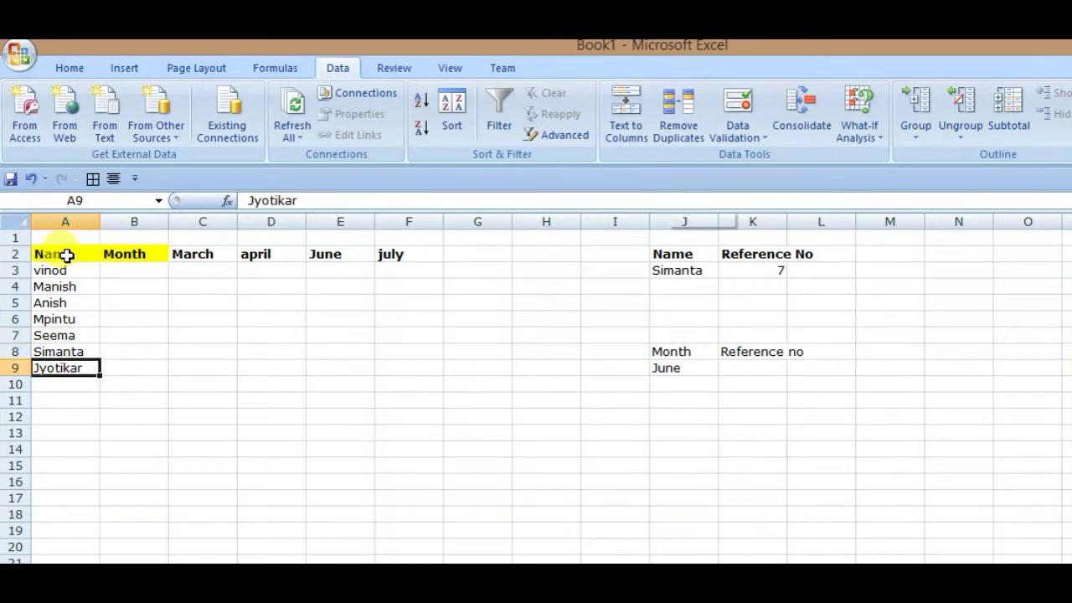
pyautogui.press('Up')
pyautogui.press('Up')
pyautogui.press('Up')
pyautogui.press('Up')
pyautogui.press('Up')
pyautogui.press('Up')
pyautogui.press('Right')
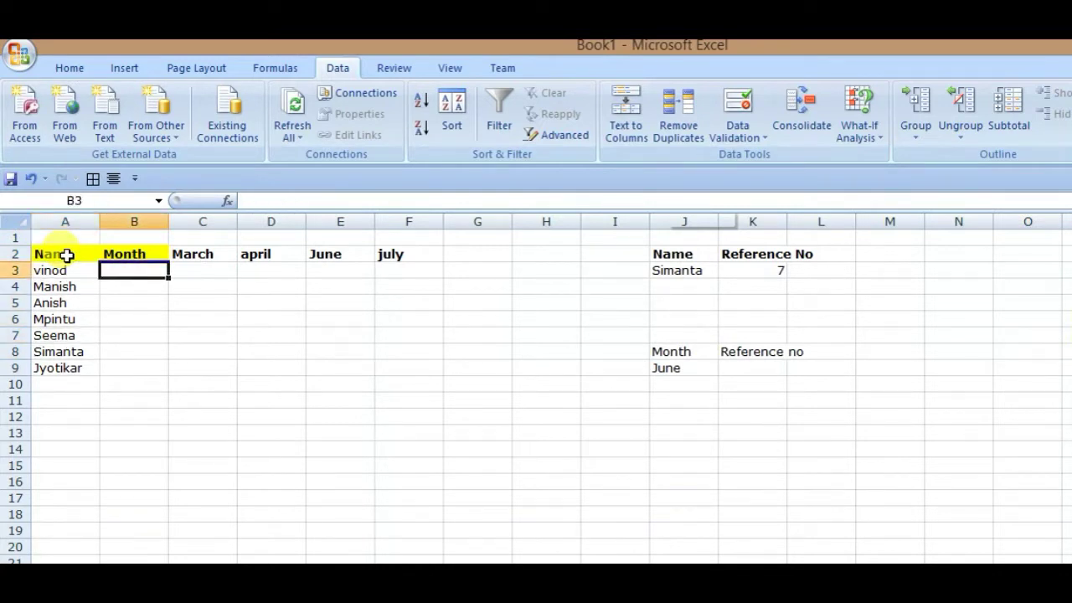
pyautogui.press('Up')
pyautogui.press('Right')
pyautogui.press('Right')
pyautogui.press('Right')
pyautogui.press('Right')
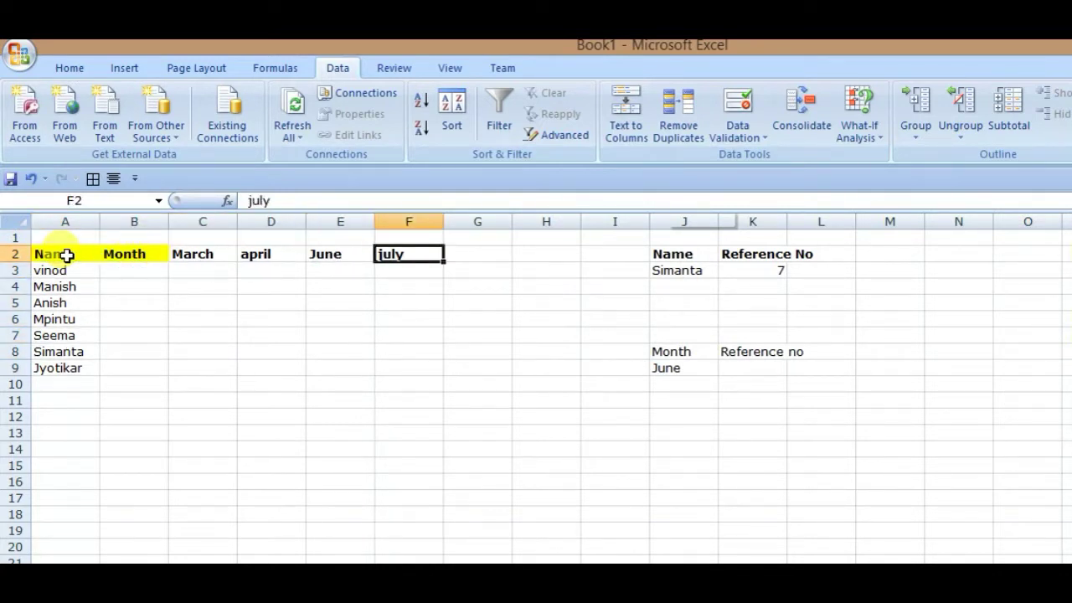
pyautogui.press('Right')
pyautogui.press('Right')
pyautogui.press('Right')
pyautogui.press('Right')
pyautogui.press('Down')
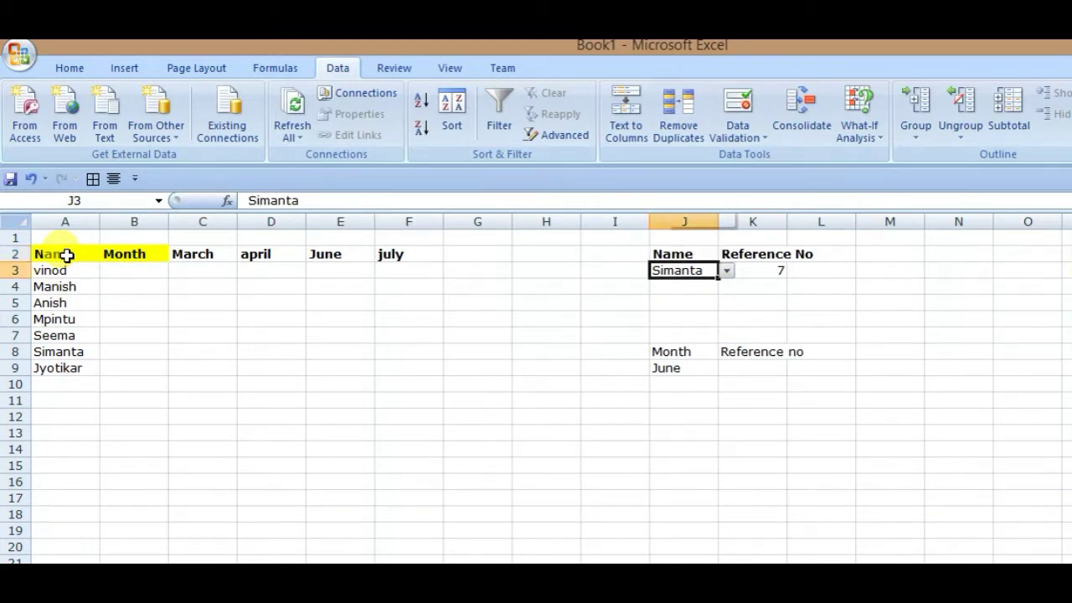
pyautogui.press('Home')
pyautogui.press('Up')
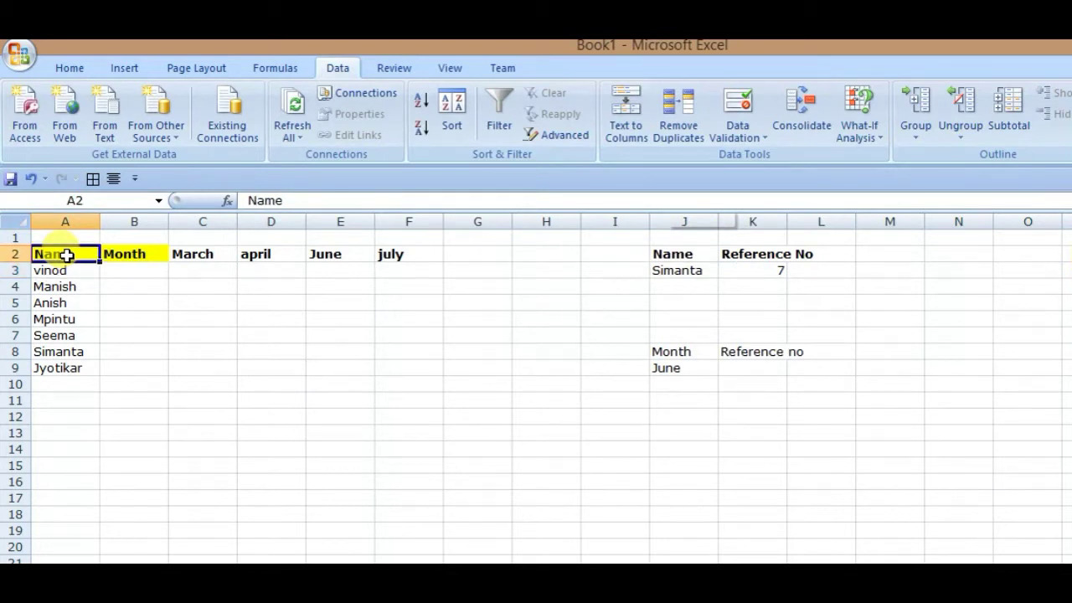
pyautogui.hotkey('shift', 'Down')
pyautogui.hotkey('shift', 'Up')
# Step: Choose Anish from the Name dropdown in J3 beside Reference No
pyautogui.press('Down')
pyautogui.press('Down')
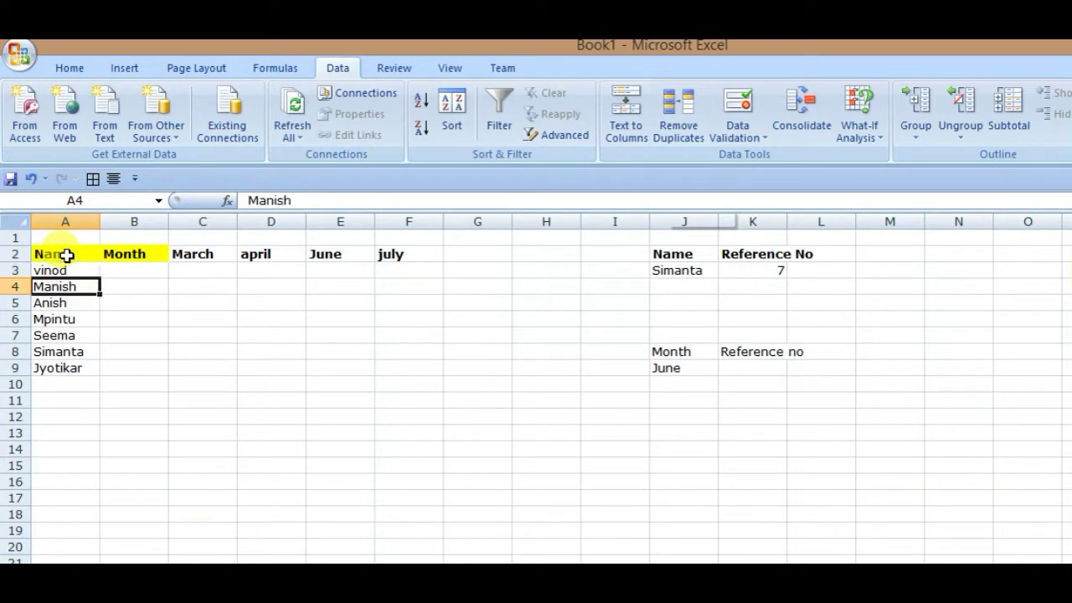
pyautogui.press('Down')
pyautogui.press('Down')
pyautogui.press('Down')
pyautogui.press('Down')
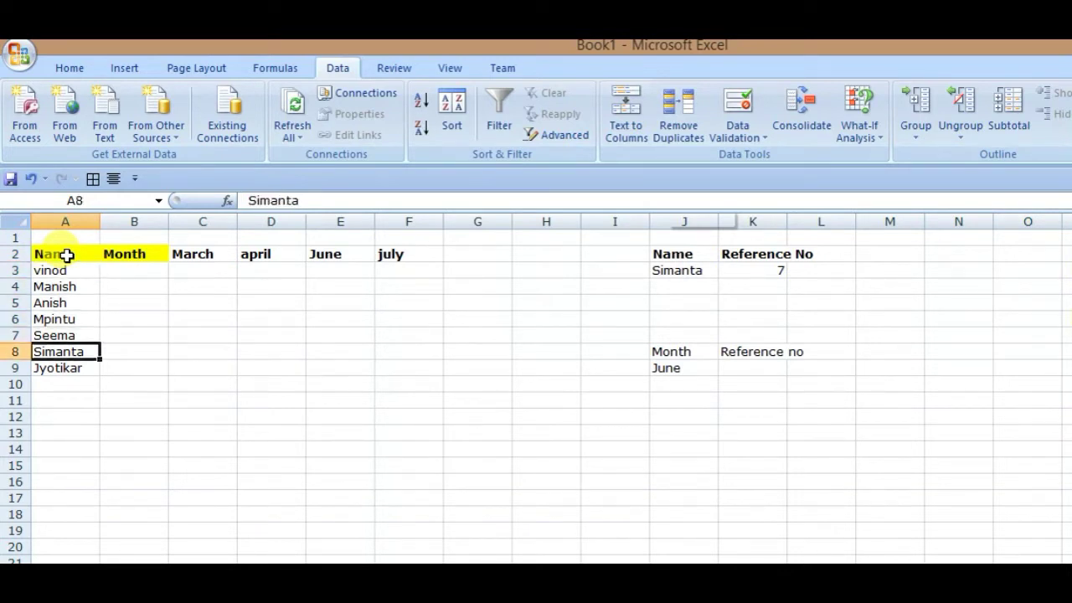
pyautogui.press('Up')
pyautogui.press('Up')
pyautogui.press('Up')
pyautogui.press('Up')
pyautogui.press('Up')
pyautogui.press('Up')
pyautogui.hotkey('ctrl', 'Right')
pyautogui.press('Right')
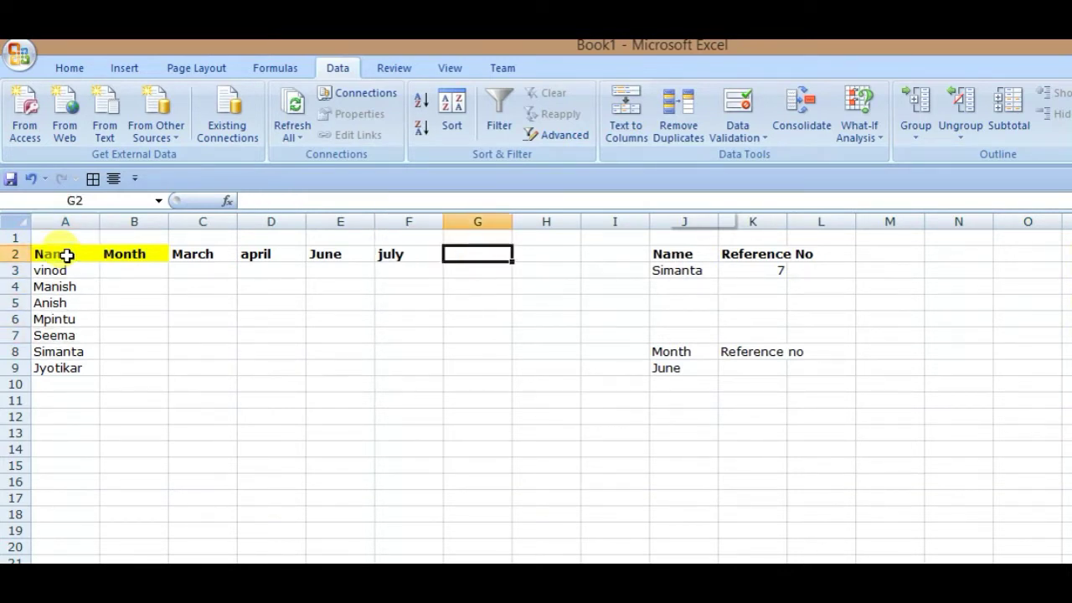
pyautogui.hotkey('ctrl', 'Right')
pyautogui.press('Right')
pyautogui.press('Down')
pyautogui.press('Left')
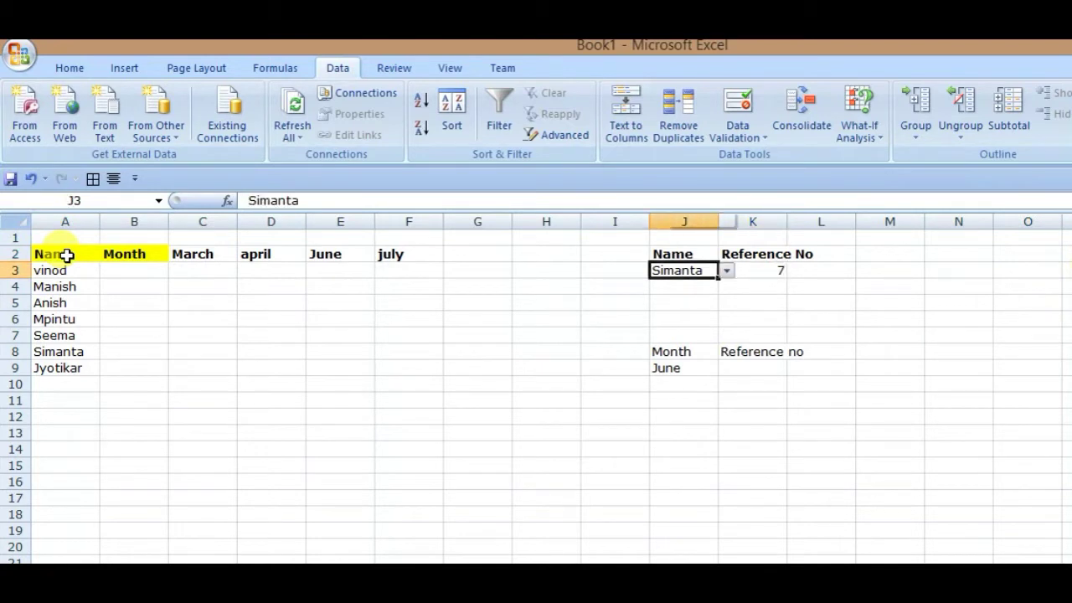
pyautogui.hotkey('alt', 'Down')
pyautogui.press('Down')
pyautogui.press('Up')
pyautogui.press('Up')
pyautogui.press('Up')
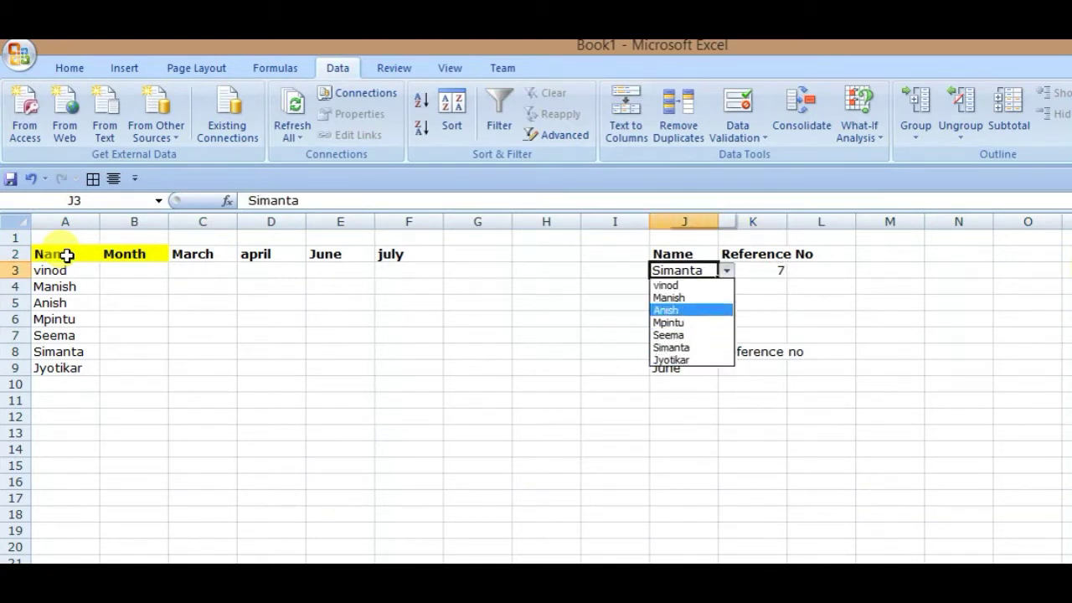
pyautogui.press('Return')
pyautogui.press('Right')
pyautogui.press('Left')
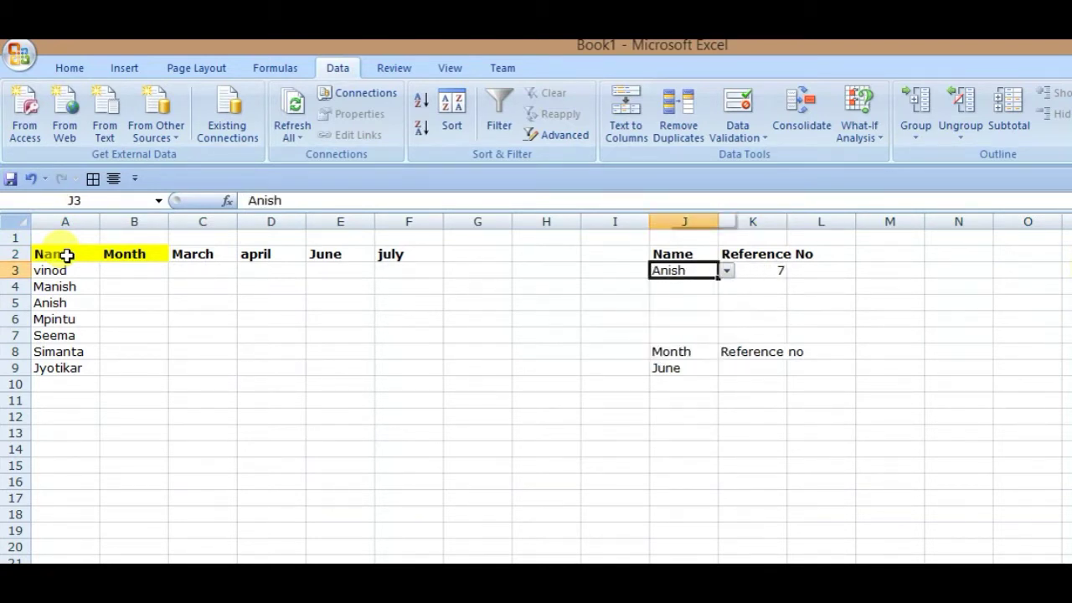
# Step: Copy Anish from J3 and find it in the name list with Ctrl+F
pyautogui.hotkey('ctrl', 'c')
pyautogui.hotkey('ctrl', 'f')
pyautogui.hotkey('ctrl', 'v')
pyautogui.press('Return')
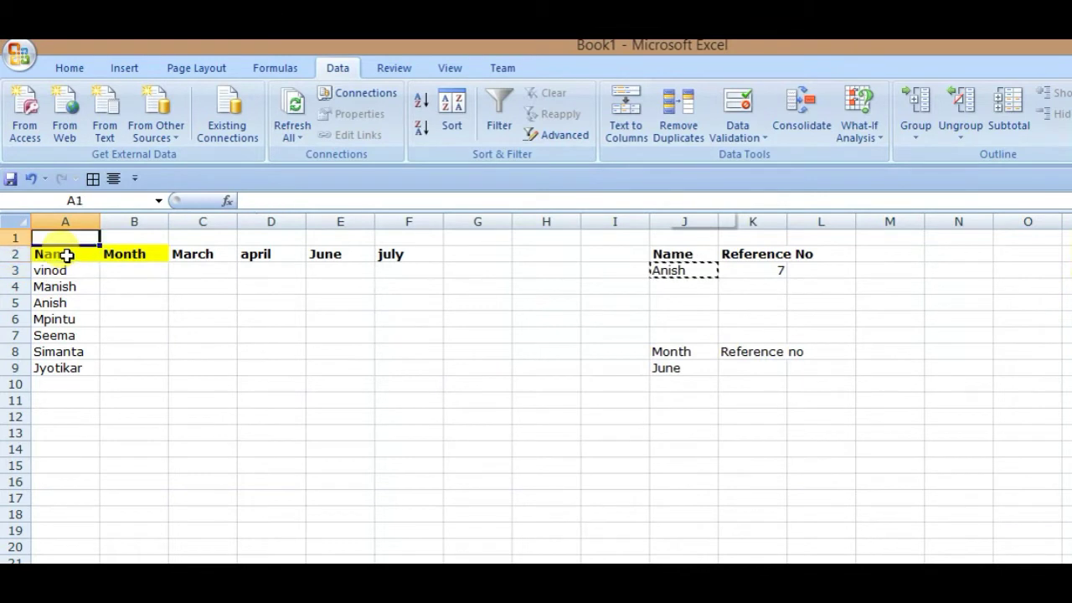
# Step: Enter 4 as Anish's Reference No in K3
pyautogui.click(67, 256)
pyautogui.moveTo(67, 256); pyautogui.dragTo(65, 302)
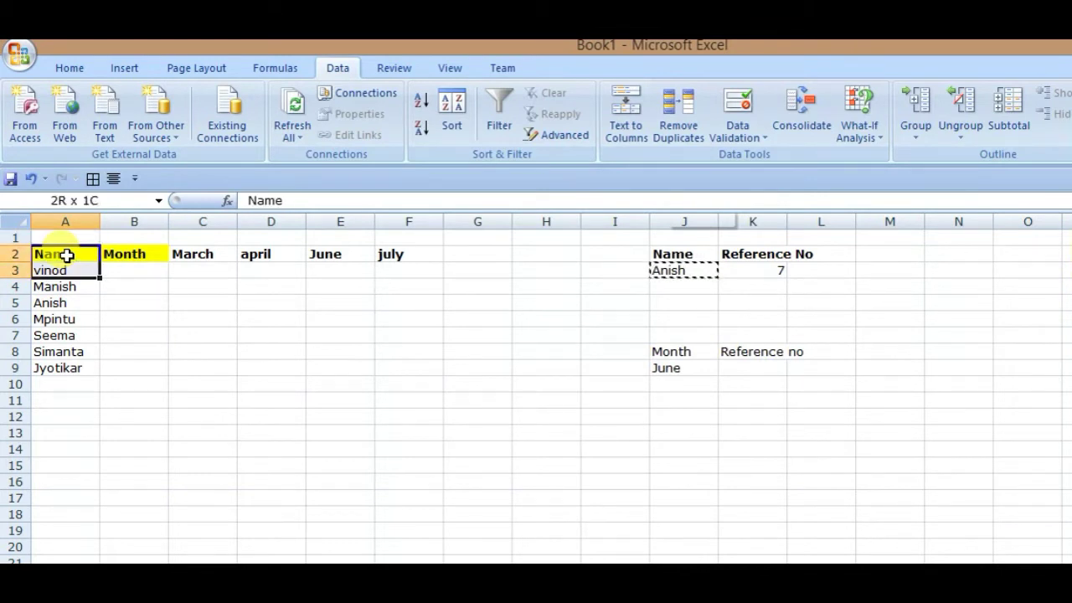
pyautogui.click(477, 254)
pyautogui.press('Right')
pyautogui.press('Right')
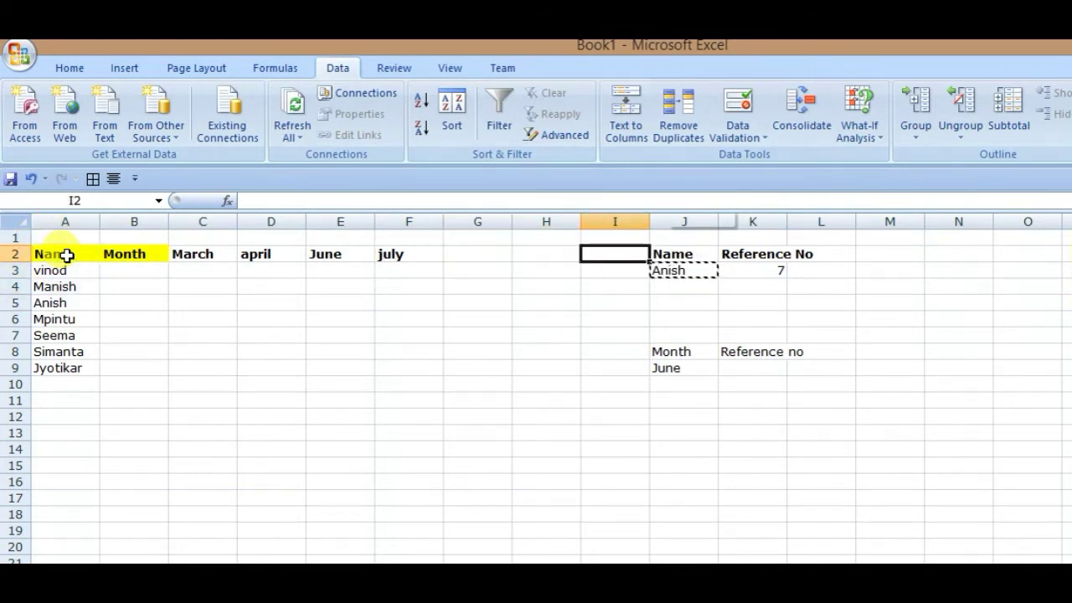
pyautogui.press('Right')
pyautogui.press('Right')
pyautogui.press('Right')
pyautogui.press('Down')
pyautogui.press('Left')
pyautogui.write('4')
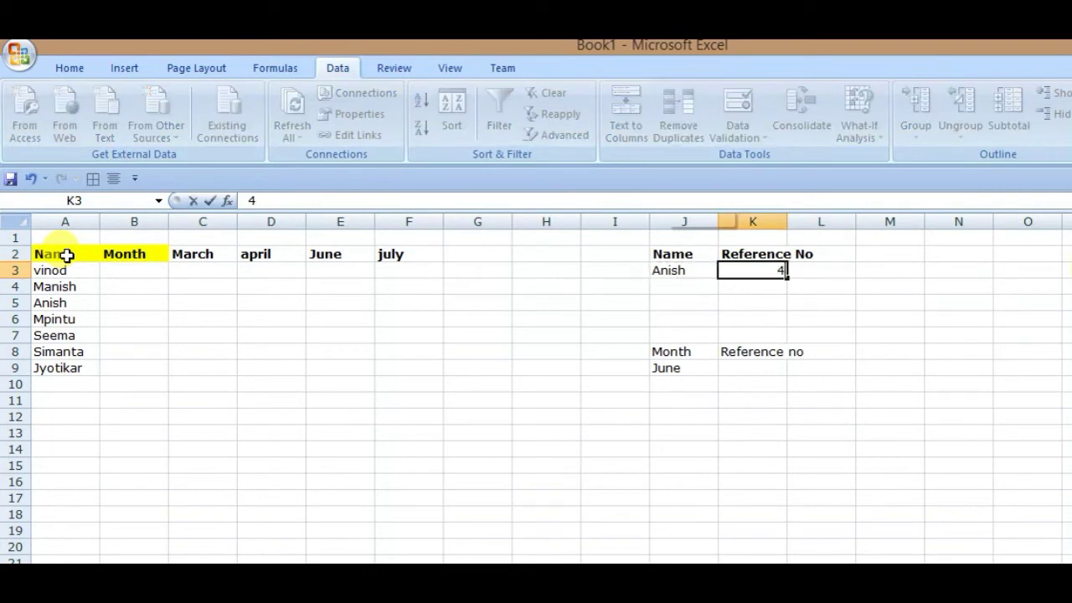
pyautogui.press('Return')
# Step: Choose july from the Month dropdown in J9
pyautogui.press('Down')
pyautogui.press('Down')
pyautogui.press('Down')
pyautogui.press('Down')
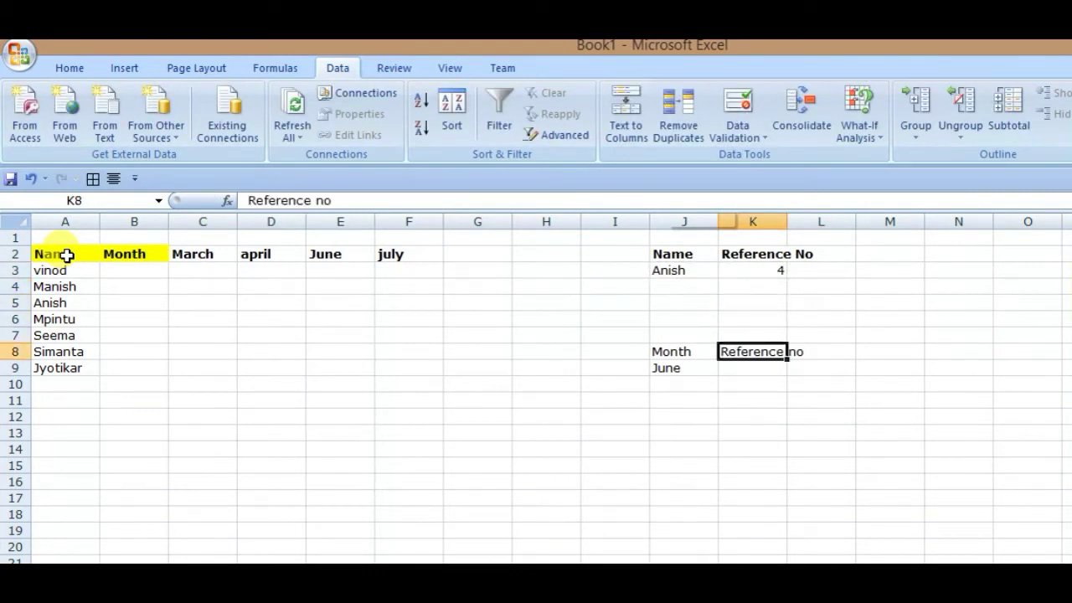
pyautogui.press('Down')
pyautogui.press('Left')
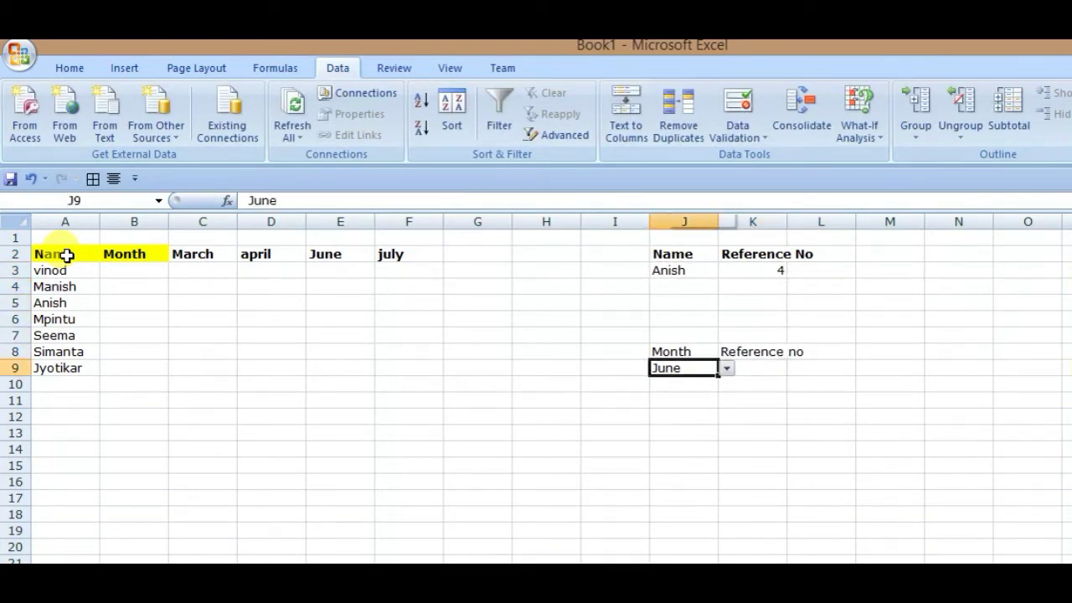
pyautogui.hotkey('alt', 'Down')
pyautogui.press('Down')
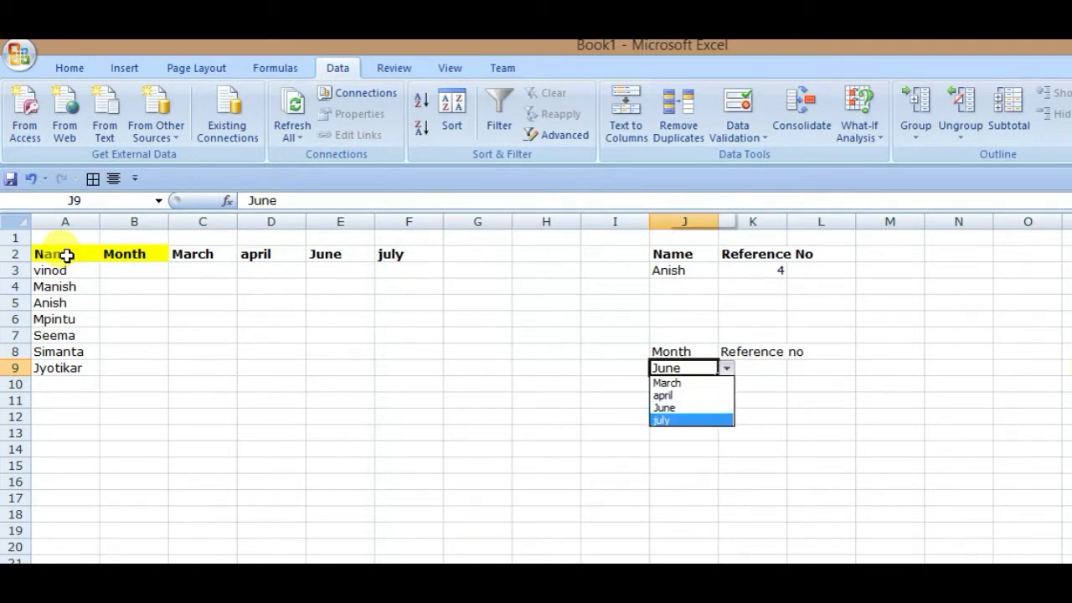
pyautogui.press('Return')
# Step: Check the month headings through july and enter 5 as july's Reference no in K9
pyautogui.press('Home')
pyautogui.hotkey('ctrl', 'Up')
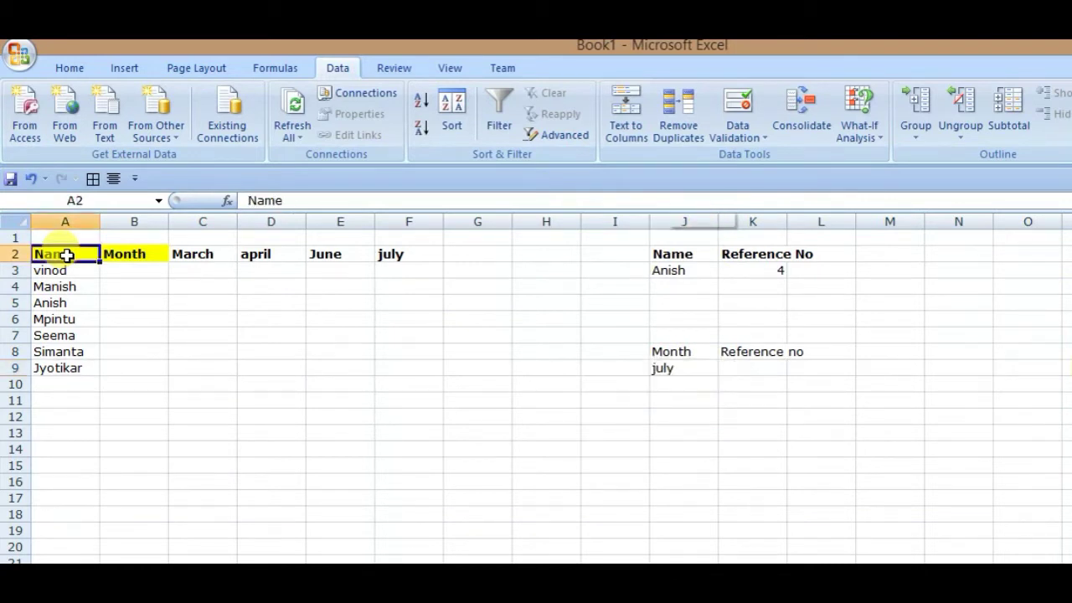
pyautogui.press('Right')
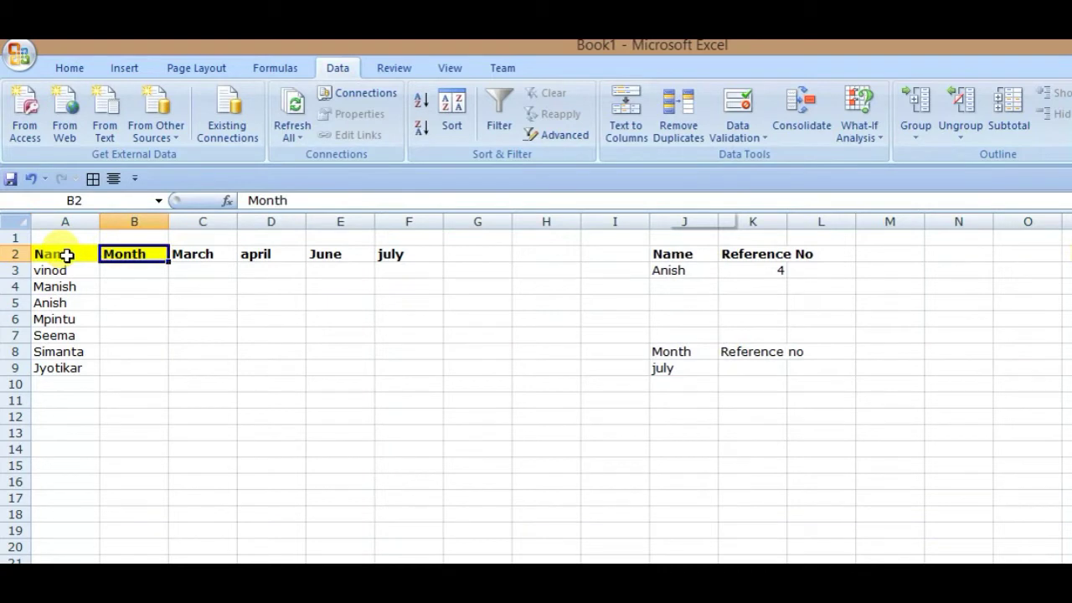
pyautogui.hotkey('shift', 'Right')
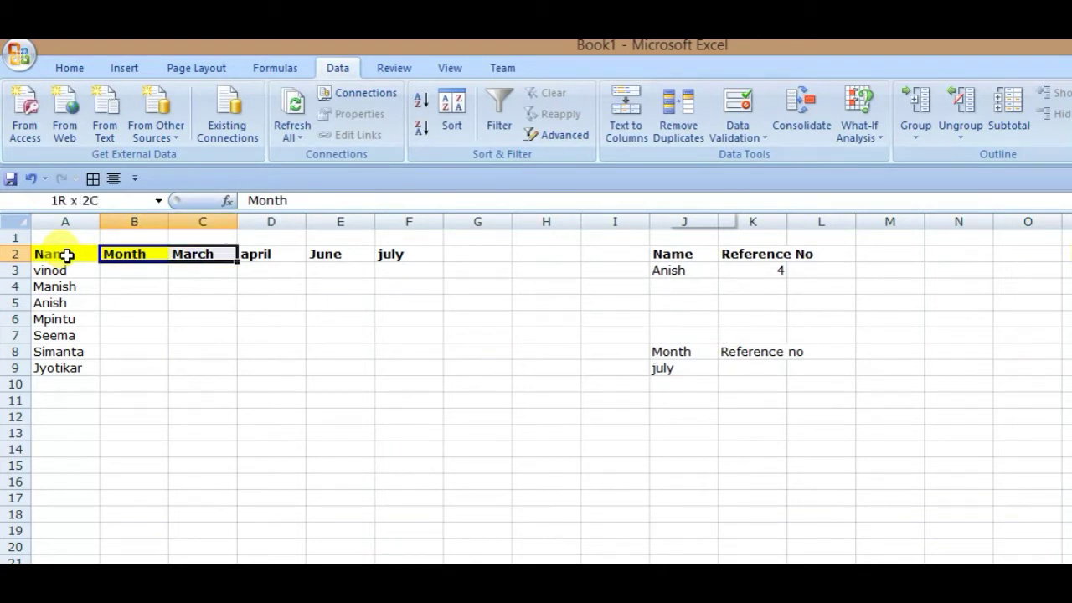
pyautogui.hotkey('shift', 'Right')
pyautogui.hotkey('shift', 'Right')
pyautogui.hotkey('shift', 'Right')
pyautogui.press('Right')
pyautogui.press('Right')
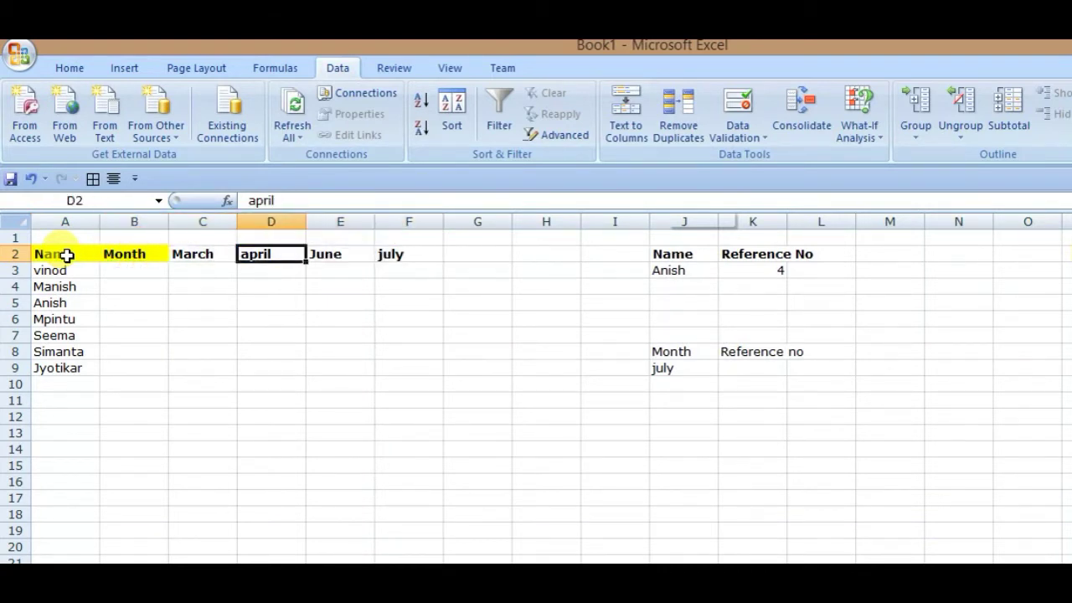
pyautogui.press('Right')
pyautogui.press('Right')
pyautogui.press('Right')
pyautogui.press('Right')
pyautogui.press('Right')
pyautogui.press('Right')
pyautogui.press('Right')
pyautogui.press('Right')
pyautogui.press('Left')
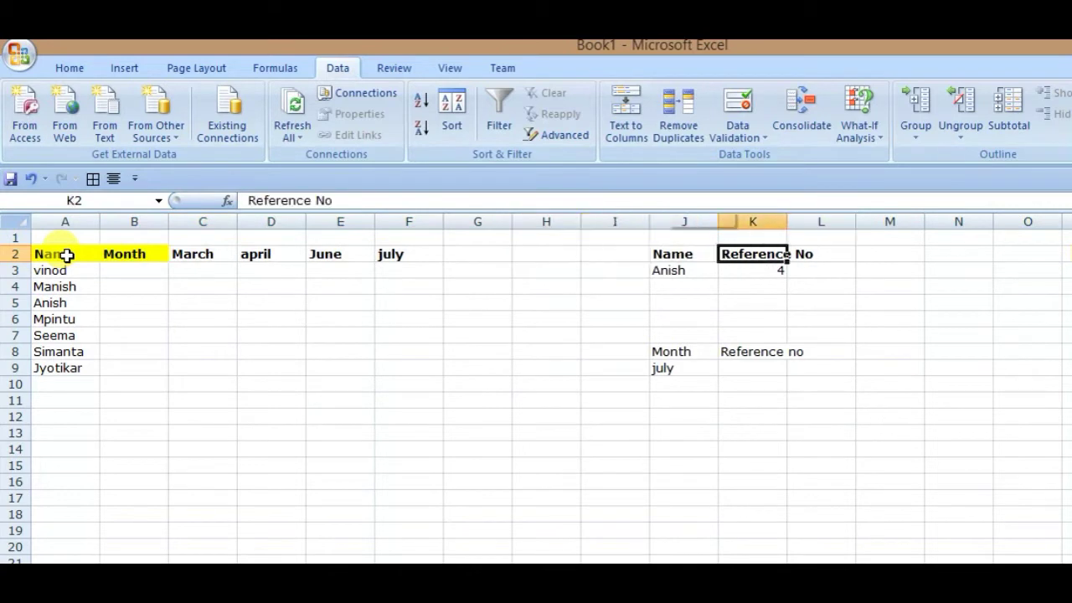
pyautogui.press('Down')
pyautogui.press('Down')
pyautogui.press('Down')
pyautogui.press('Down')
pyautogui.write('5')
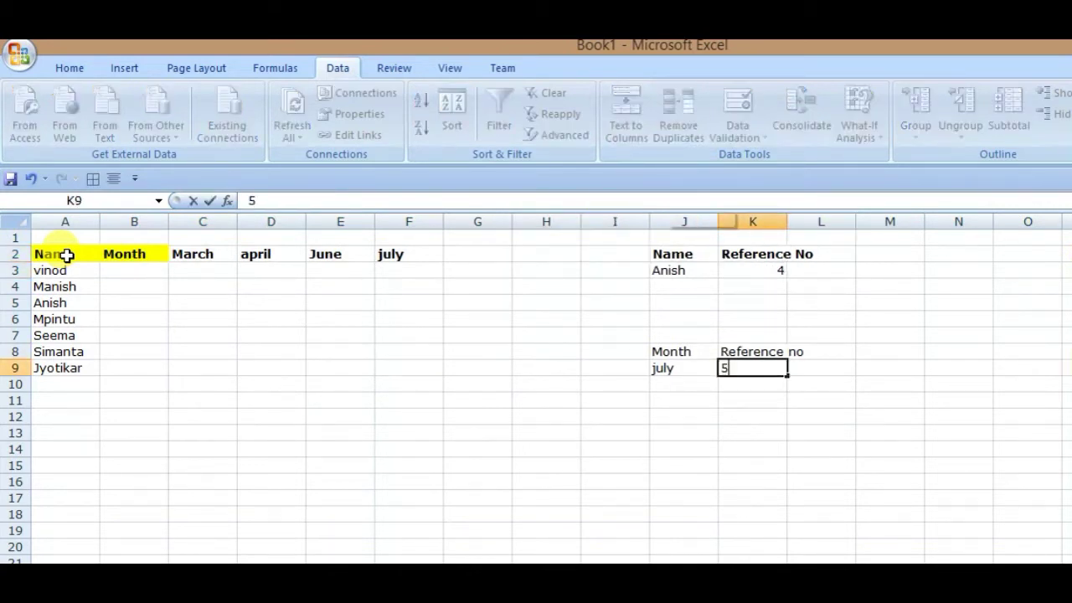
pyautogui.press('Return')
# Step: Switch the month in J9 to June and enter 4 as its Reference no
pyautogui.press('Up')
pyautogui.press('Left')
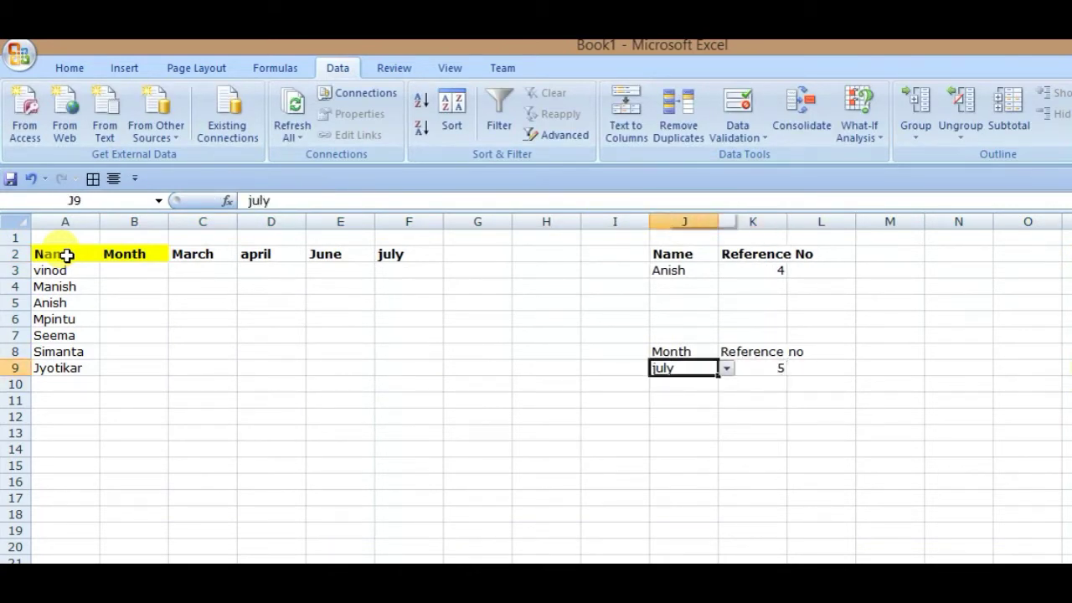
pyautogui.hotkey('alt', 'Down')
pyautogui.press('Up')
pyautogui.press('Return')
pyautogui.press('Right')
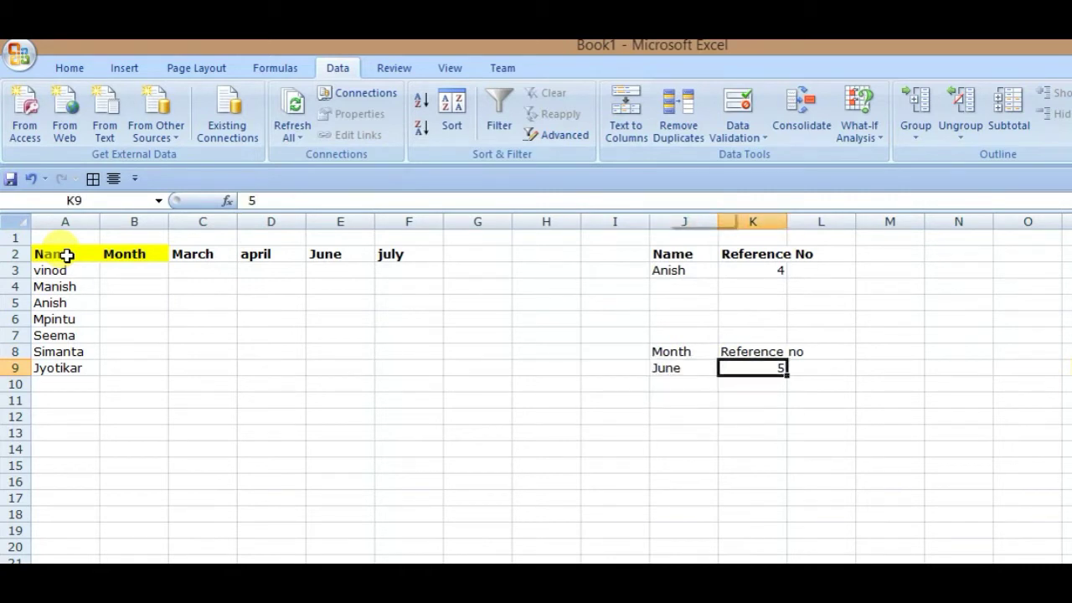
pyautogui.write('4')
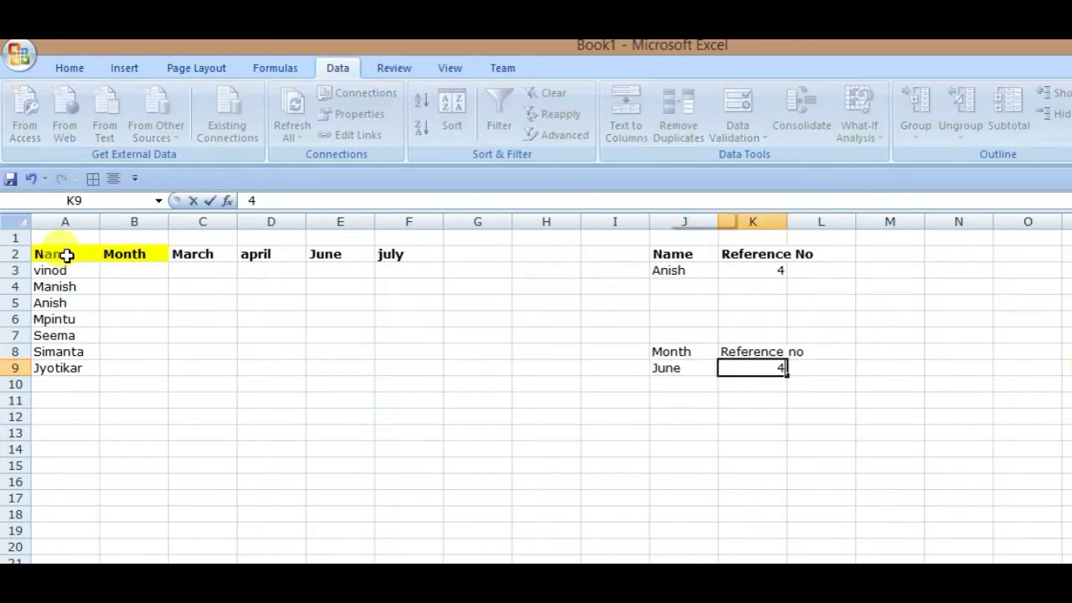
pyautogui.press('Return')
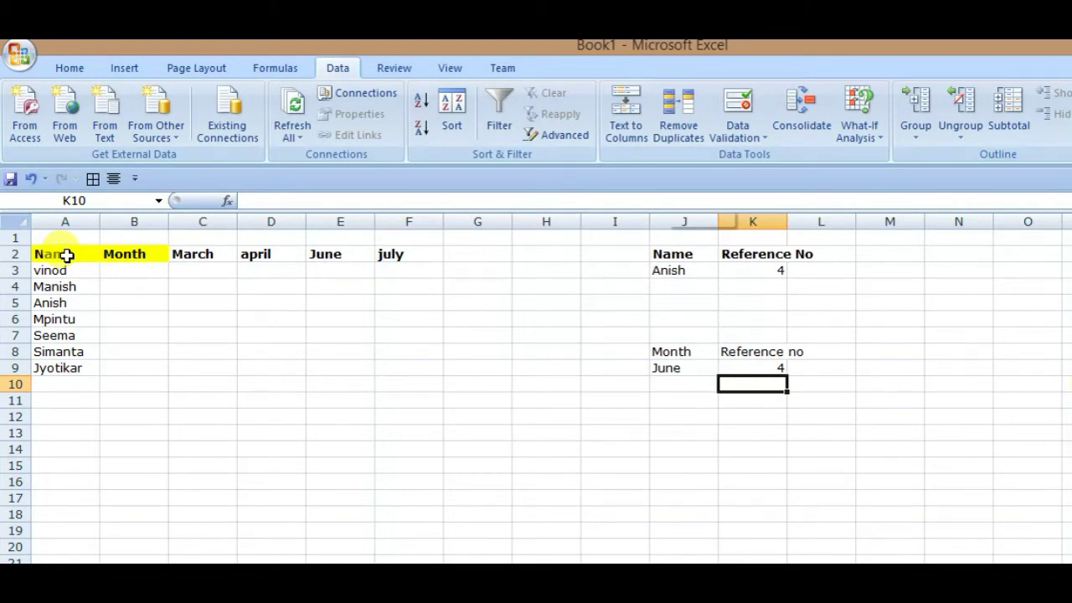
pyautogui.press('Up')
pyautogui.press('Up')
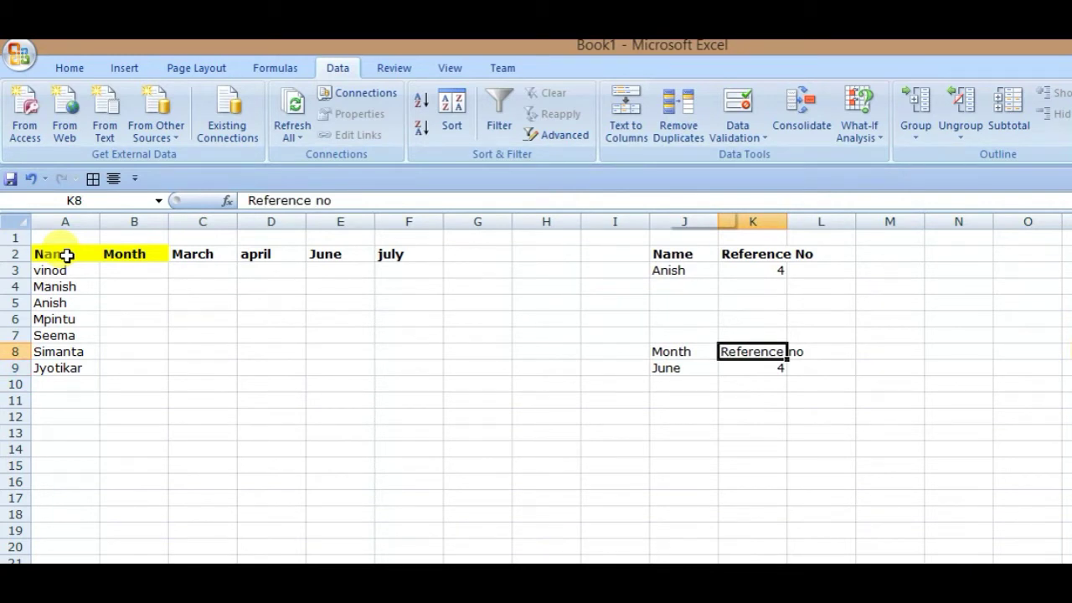
# Step: On the MATCH arguments sheet, start a =MATCH formula in B5, then cancel it
pyautogui.hotkey('ctrl', 'pagedown')
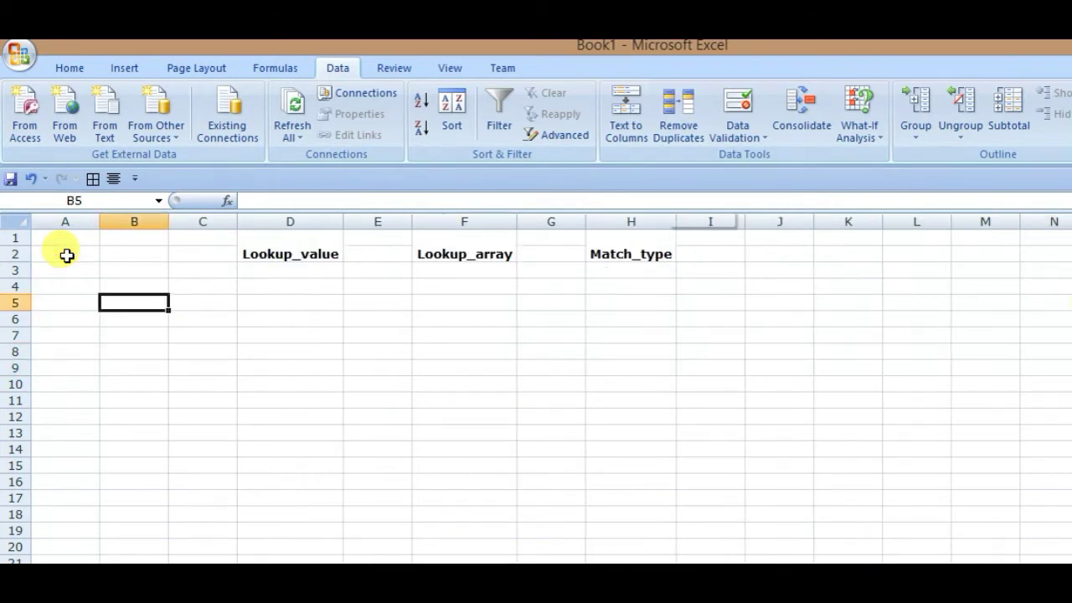
pyautogui.write('=')
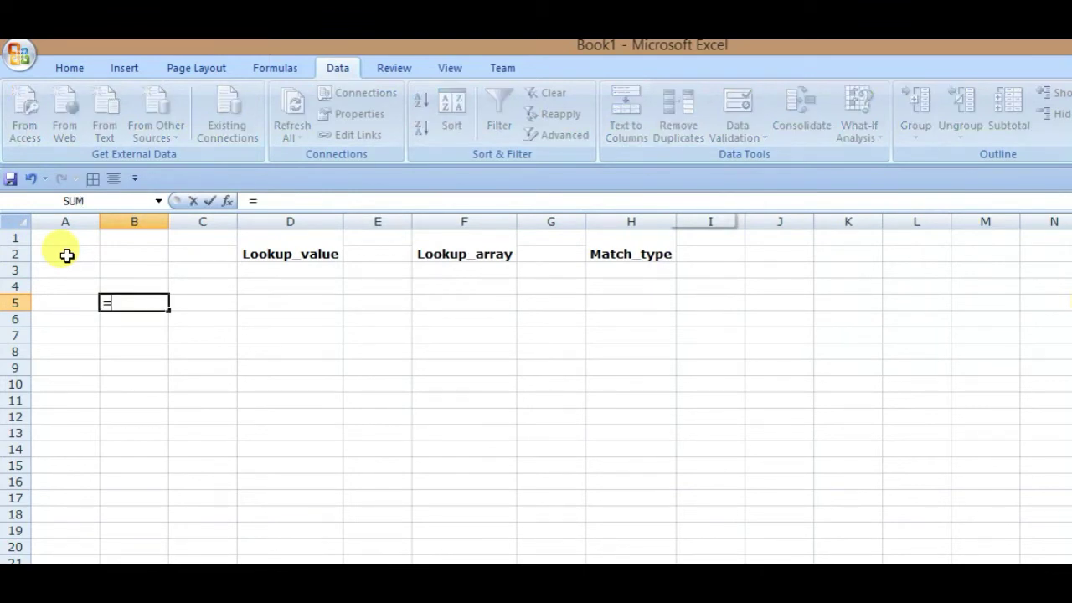
pyautogui.write('match')
pyautogui.press('Tab')
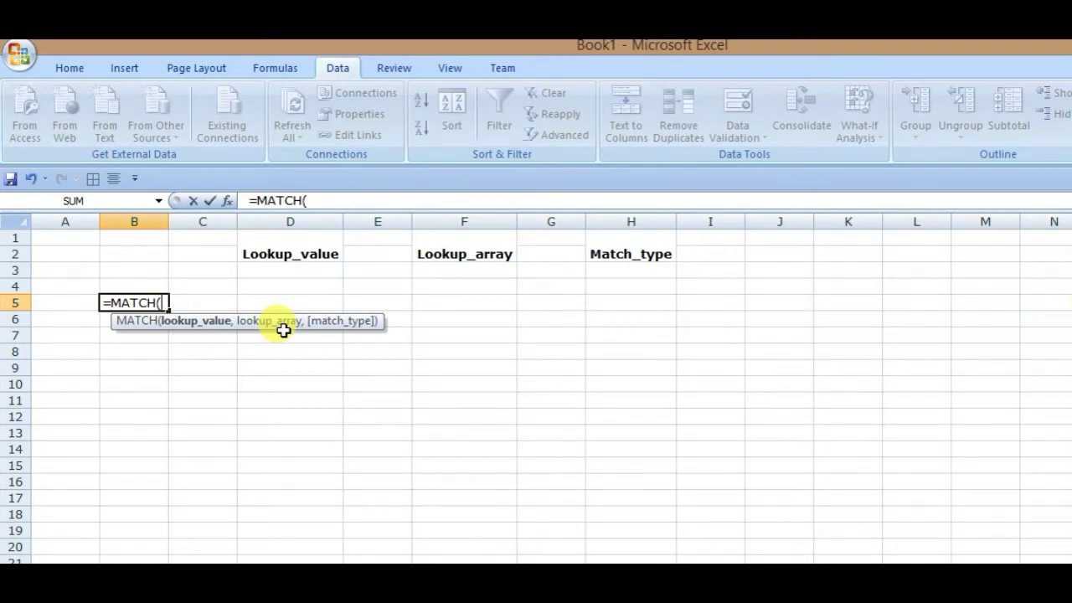
pyautogui.press('Escape')
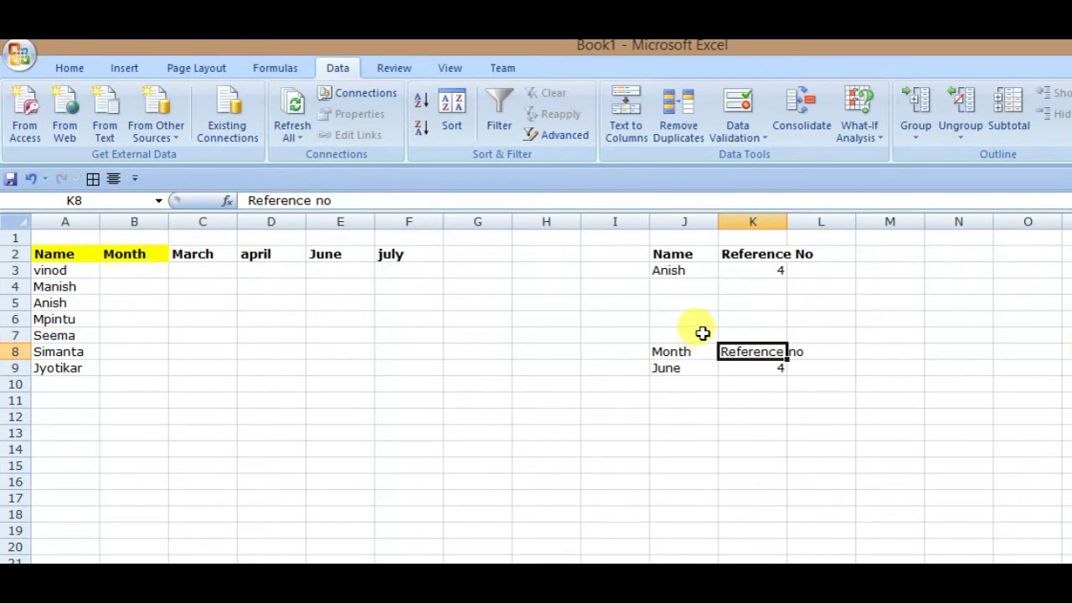
pyautogui.click(699, 270)
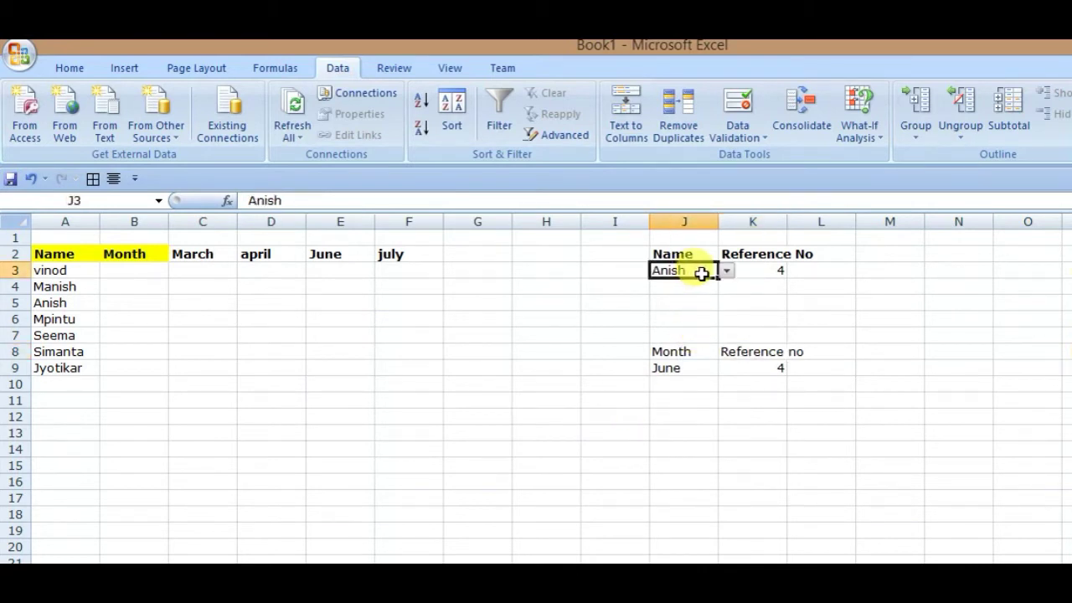
pyautogui.click(708, 306)
pyautogui.click(699, 271)
pyautogui.click(779, 275)
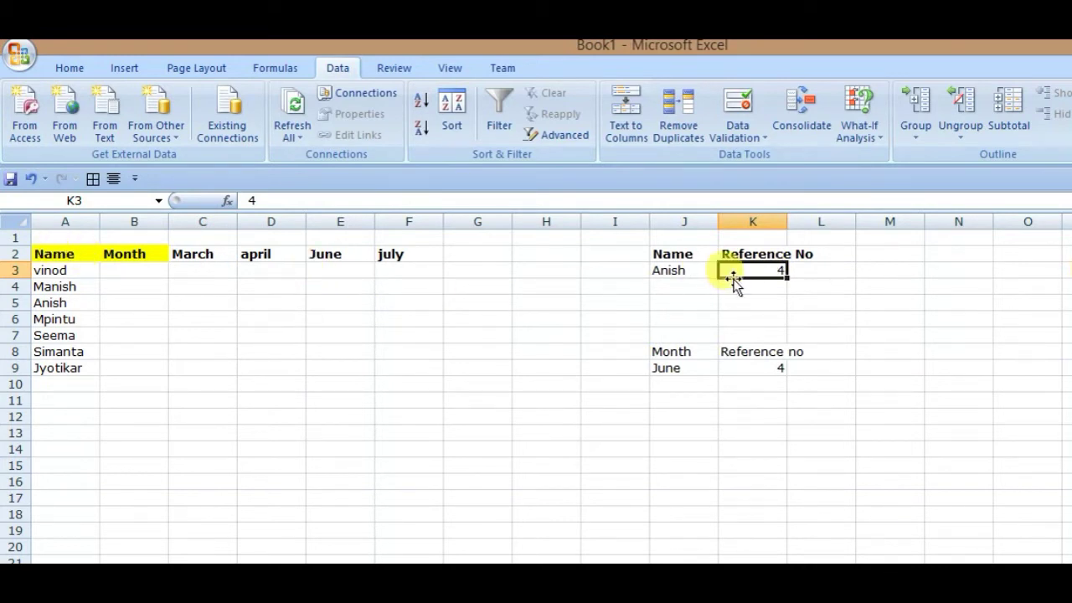
pyautogui.click(63, 257)
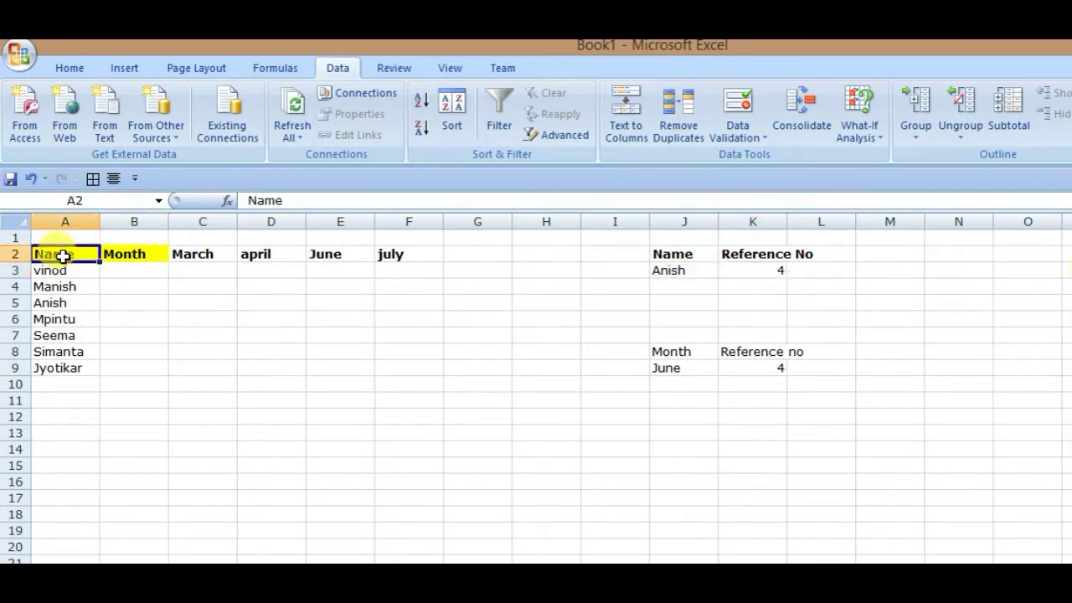
pyautogui.hotkey('shift', 'Down')
pyautogui.hotkey('shift', 'Down')
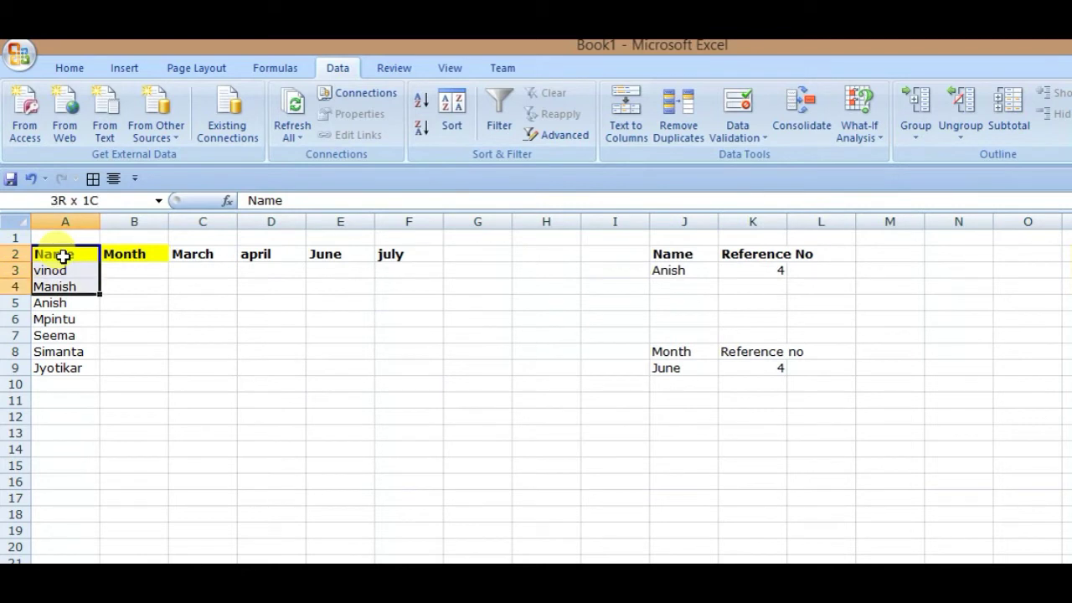
pyautogui.hotkey('shift', 'Down')
pyautogui.hotkey('ctrl', 'Right')
pyautogui.hotkey('ctrl', 'Right')
pyautogui.hotkey('ctrl', 'Right')
pyautogui.press('Right')
pyautogui.press('Down')
pyautogui.press('Left')
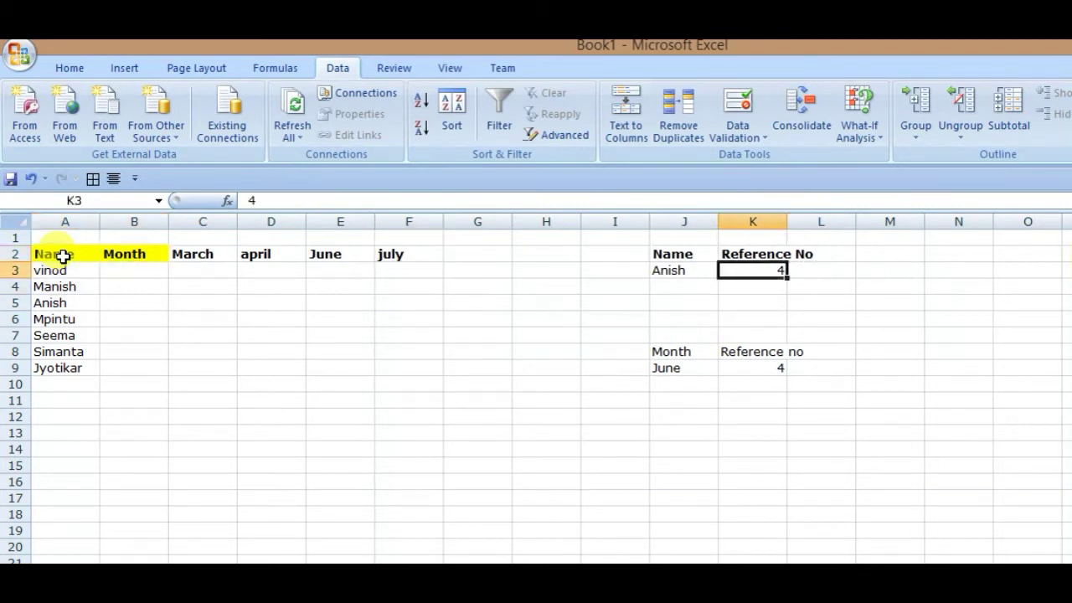
pyautogui.press('Down')
# Step: Choose Manish from the Name dropdown in J3
pyautogui.press('Up')
pyautogui.press('Left')
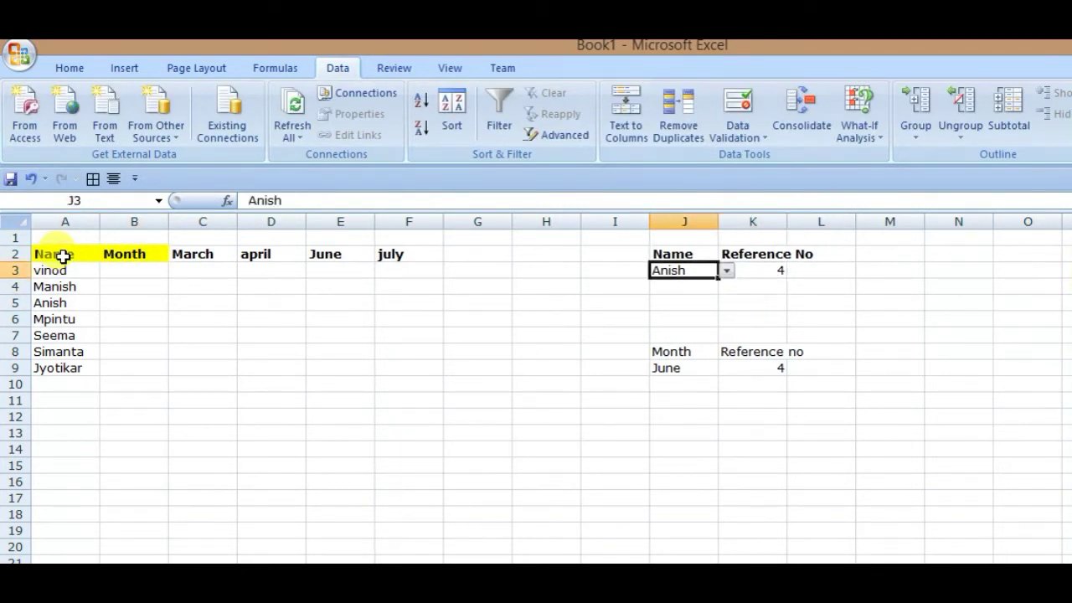
pyautogui.hotkey('alt', 'Down')
pyautogui.press('Up')
pyautogui.press('Up')
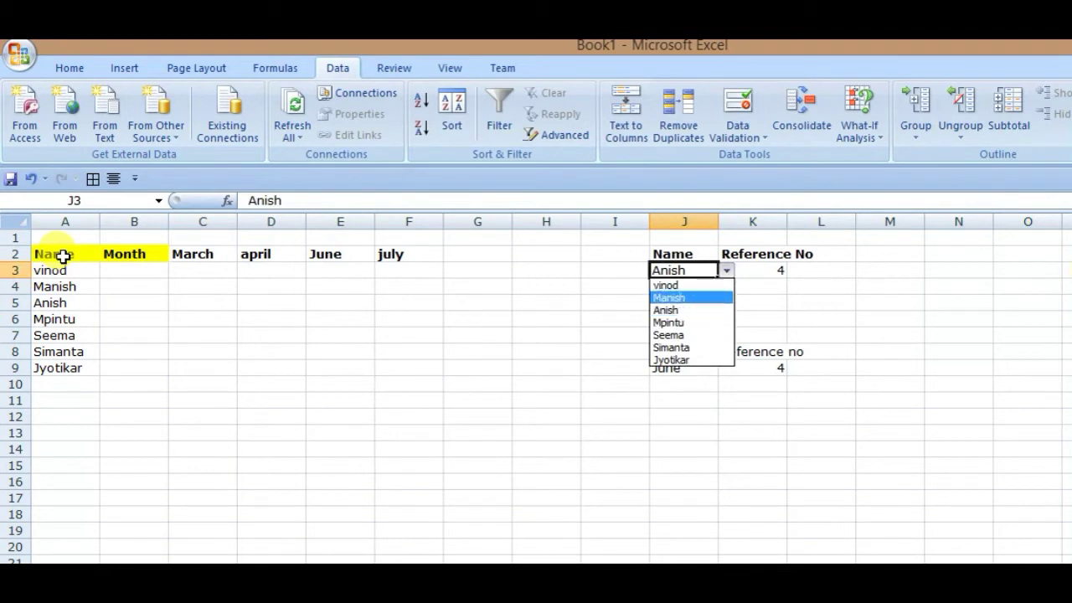
pyautogui.press('Return')
# Step: Count down the name list to Manish and enter 3 as his Reference No in K3
pyautogui.click(62, 256)
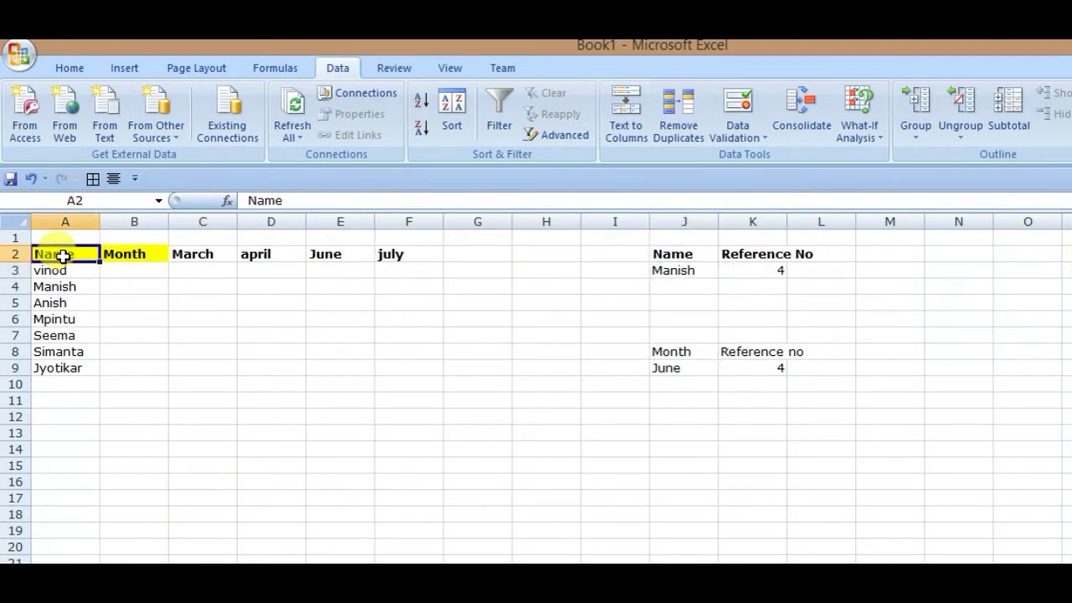
pyautogui.hotkey('shift', 'Down')
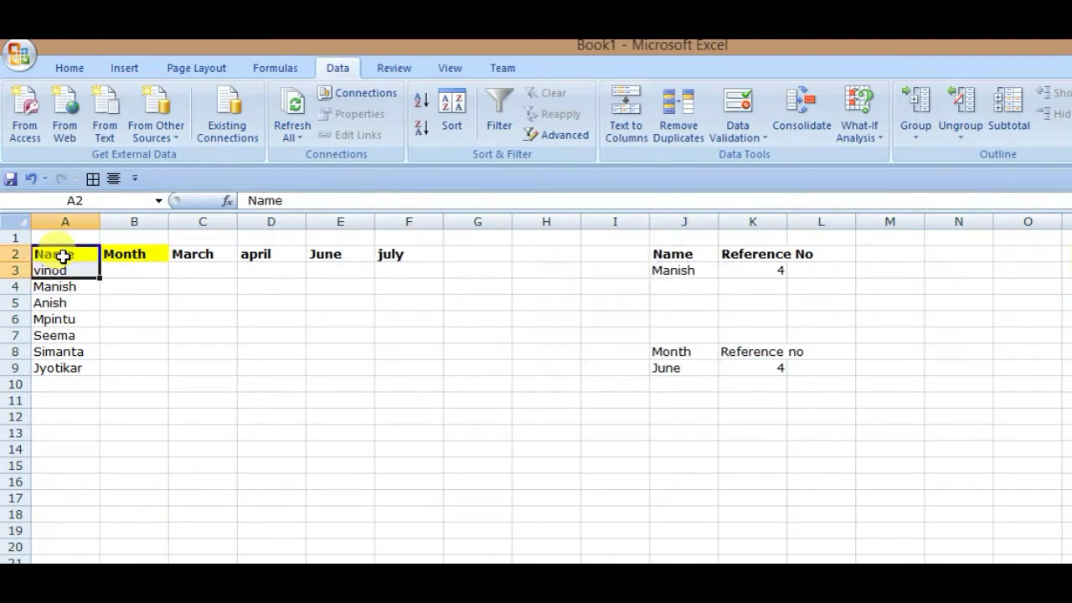
pyautogui.click(63, 256)
pyautogui.hotkey('shift', 'Down')
pyautogui.hotkey('shift', 'Down')
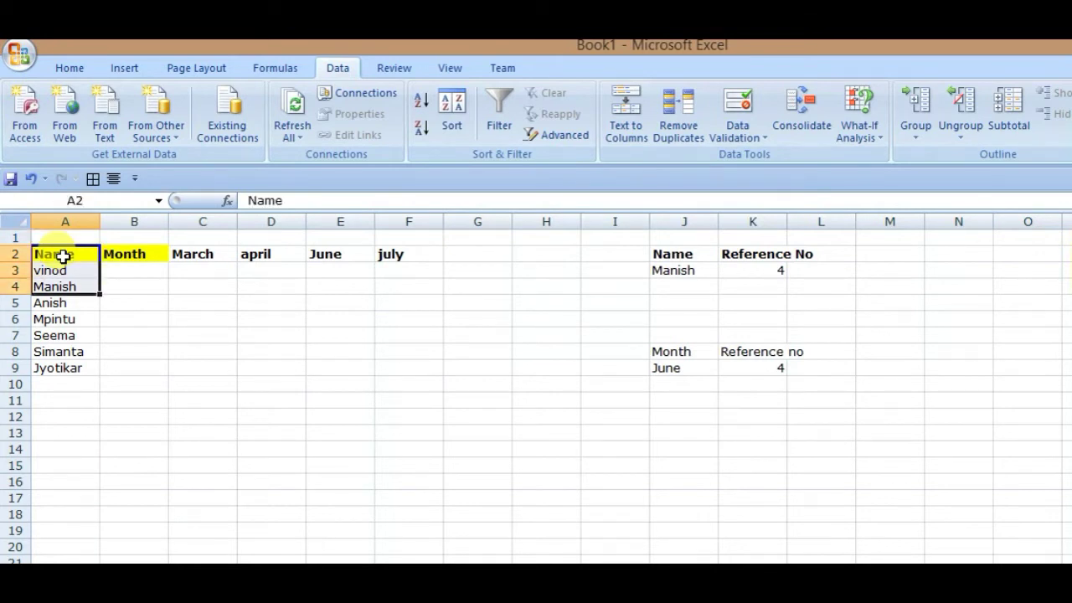
pyautogui.hotkey('ctrl', 'Right')
pyautogui.hotkey('ctrl', 'Right')
pyautogui.hotkey('ctrl', 'Right')
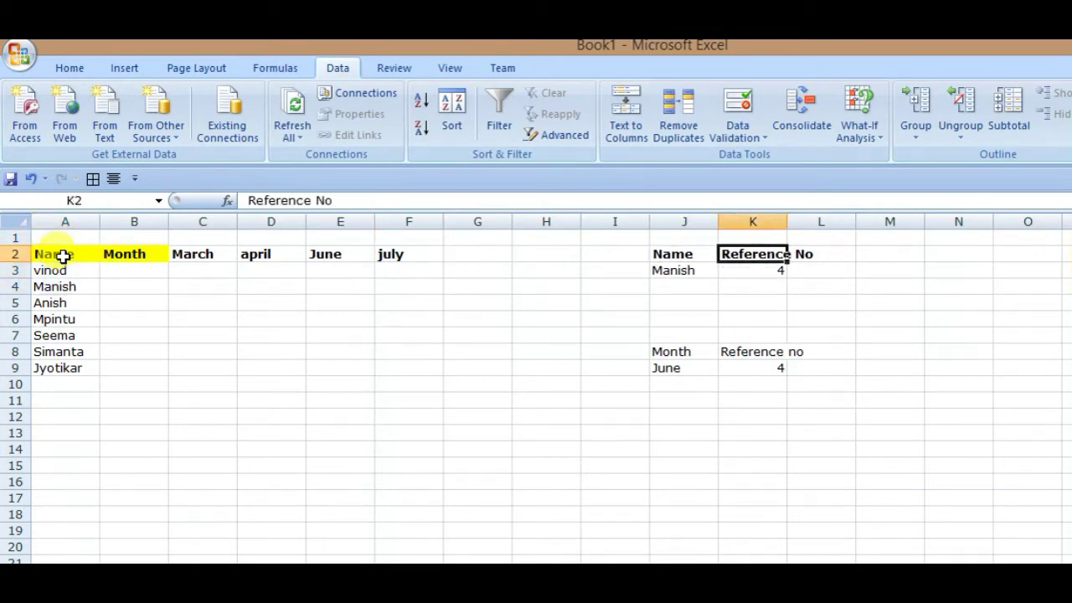
pyautogui.press('Right')
pyautogui.press('Down')
pyautogui.press('Left')
pyautogui.write('3')
pyautogui.press('Return')
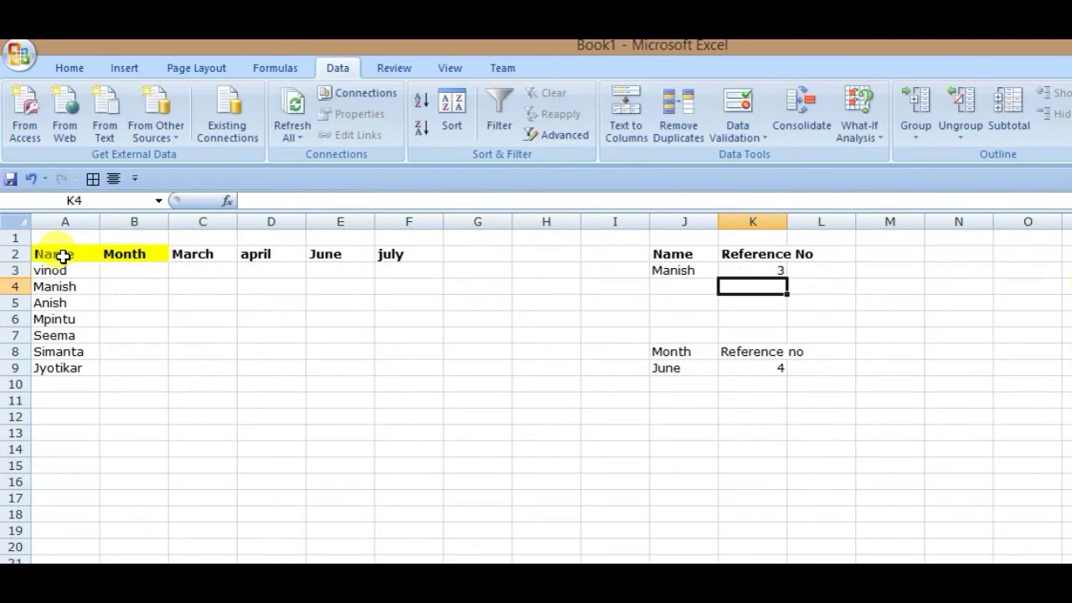
# Step: Go back to the headings and select the month headings starting at B2
pyautogui.press('Down')
pyautogui.press('Down')
pyautogui.press('Down')
pyautogui.press('Down')
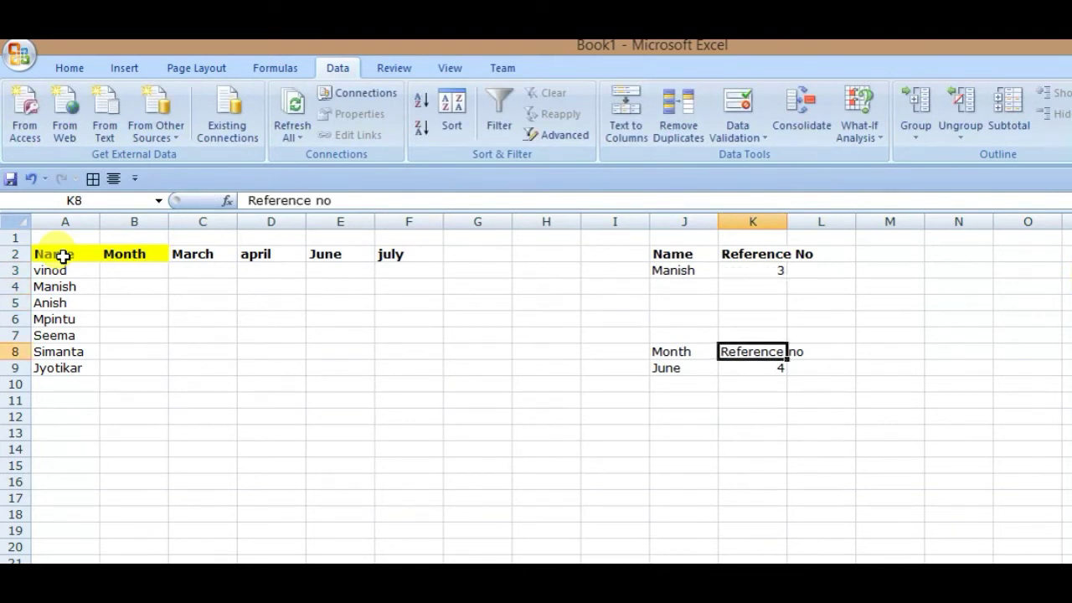
pyautogui.press('Down')
pyautogui.press('Left')
pyautogui.press('Left')
pyautogui.press('Left')
pyautogui.hotkey('ctrl', 'Left')
pyautogui.hotkey('ctrl', 'Up')
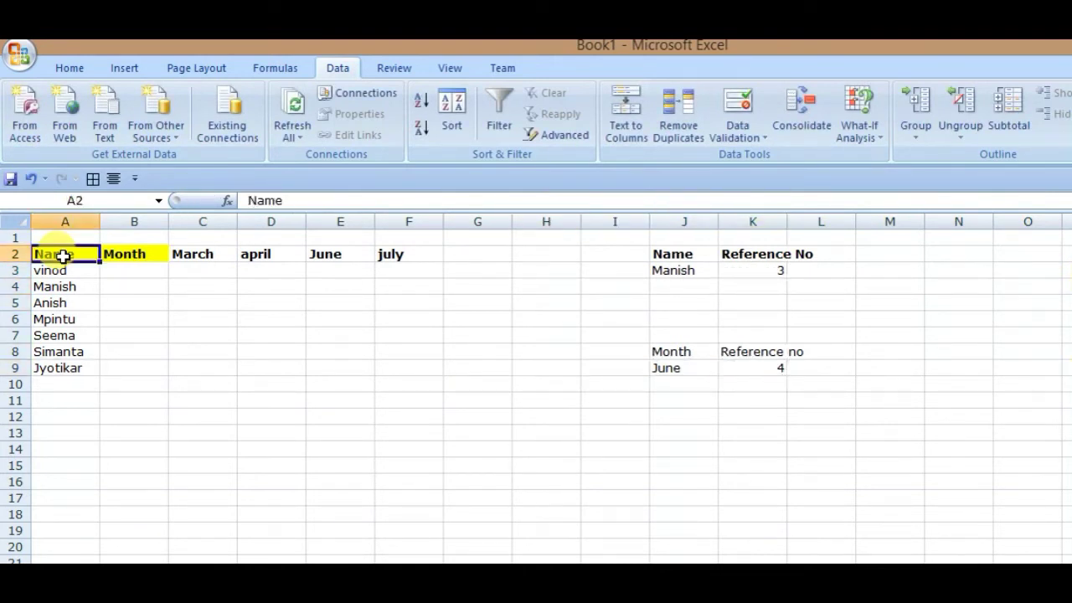
pyautogui.press('Right')
pyautogui.hotkey('shift', 'Right')
pyautogui.hotkey('shift', 'Right')
pyautogui.hotkey('shift', 'Right')
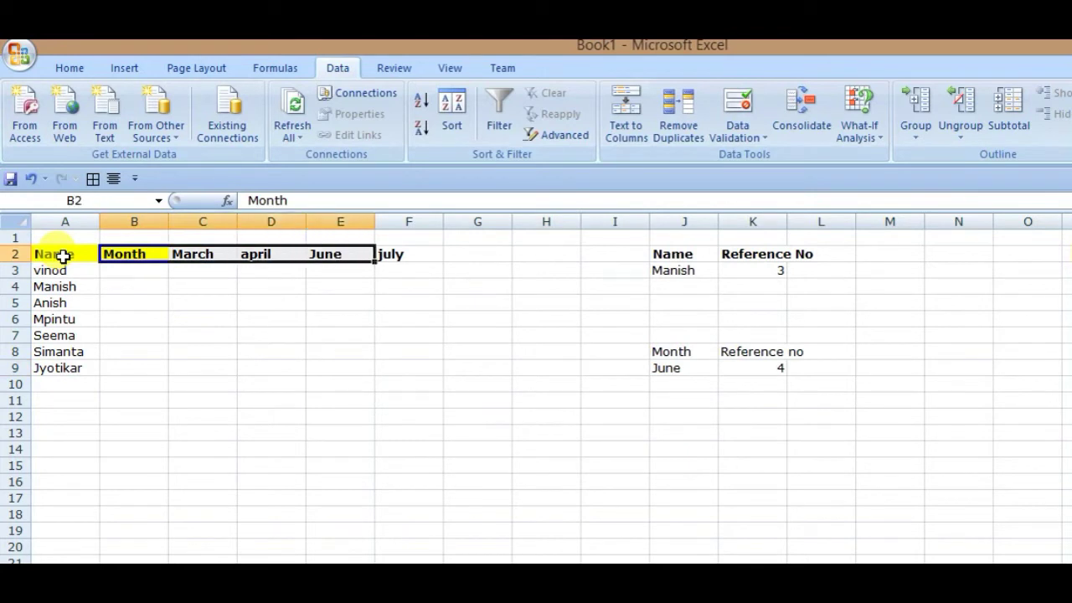
pyautogui.press('Down')
pyautogui.press('Down')
pyautogui.press('Down')
pyautogui.press('Down')
pyautogui.press('Down')
# Step: Move along the header row back to the Name's Reference No cell K3
pyautogui.hotkey('ctrl', 'Right')
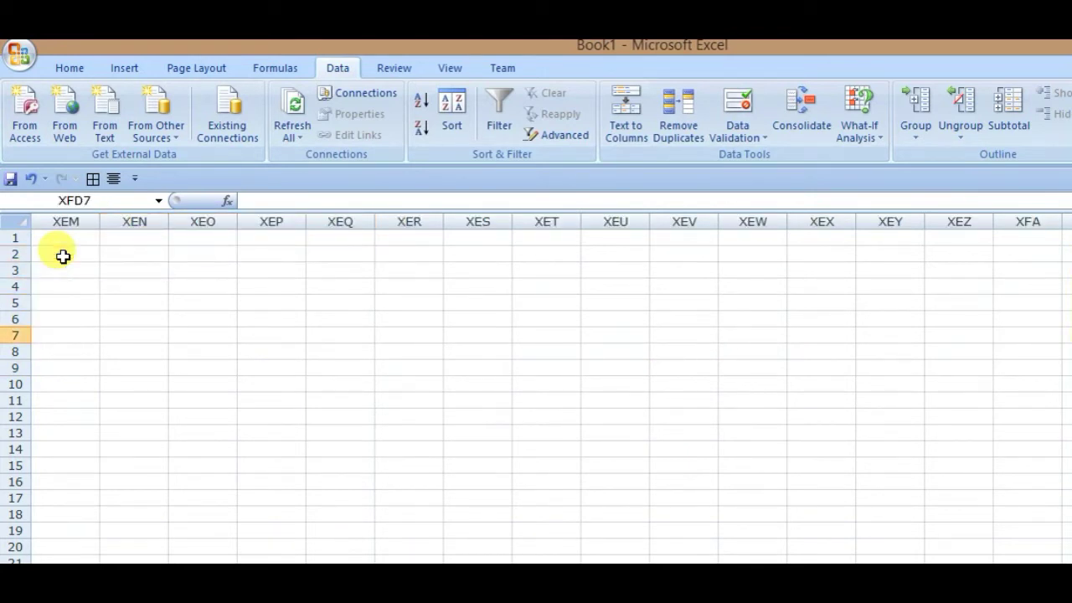
pyautogui.hotkey('ctrl', 'Left')
pyautogui.press('Right')
pyautogui.press('Right')
pyautogui.press('Right')
pyautogui.hotkey('ctrl', 'Right')
pyautogui.hotkey('ctrl', 'Left')
pyautogui.press('Right')
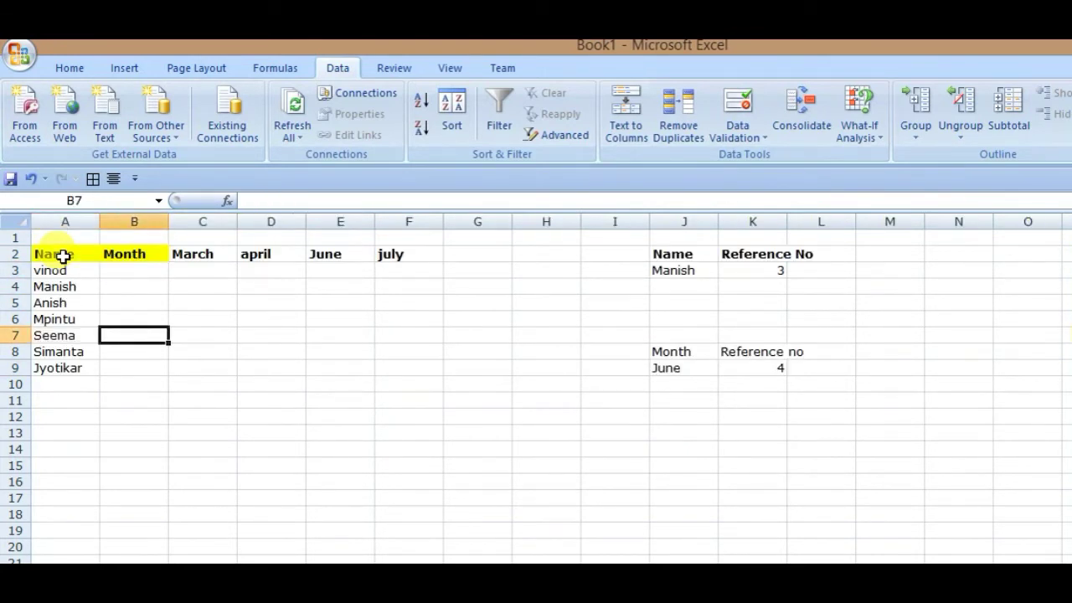
pyautogui.press('Right')
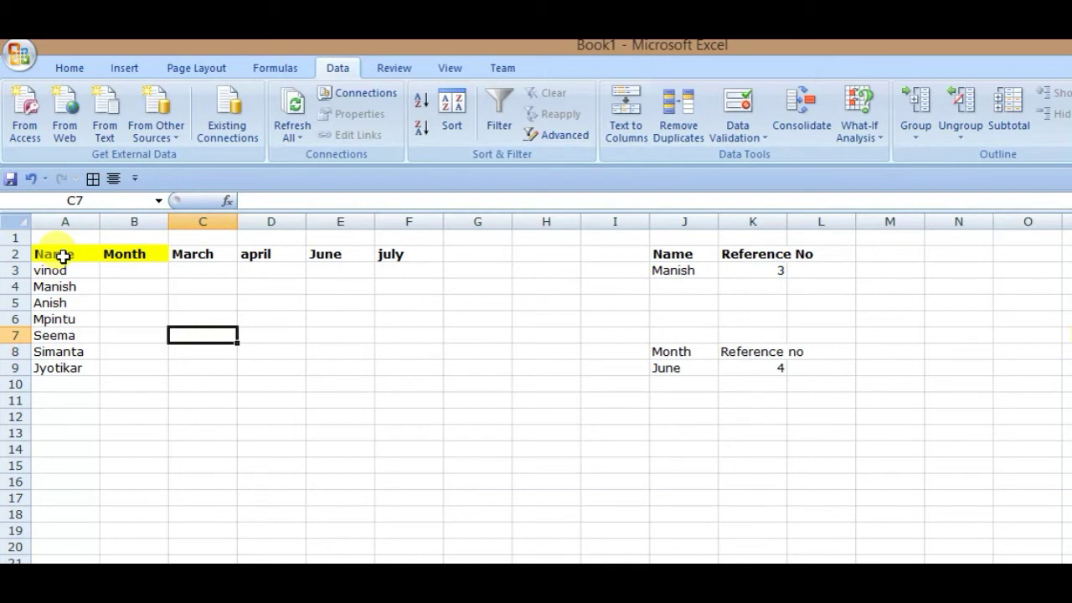
pyautogui.hotkey('ctrl', 'Up')
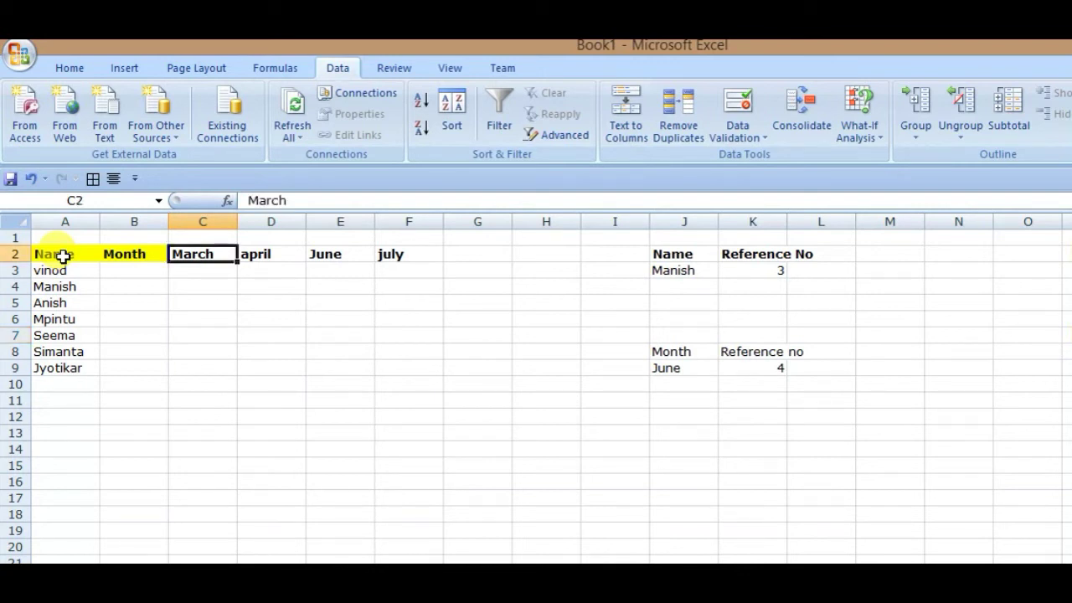
pyautogui.press('Right')
pyautogui.press('Right')
pyautogui.press('Right')
pyautogui.press('Right')
pyautogui.press('Right')
pyautogui.hotkey('ctrl', 'Right')
pyautogui.press('Right')
pyautogui.press('Down')
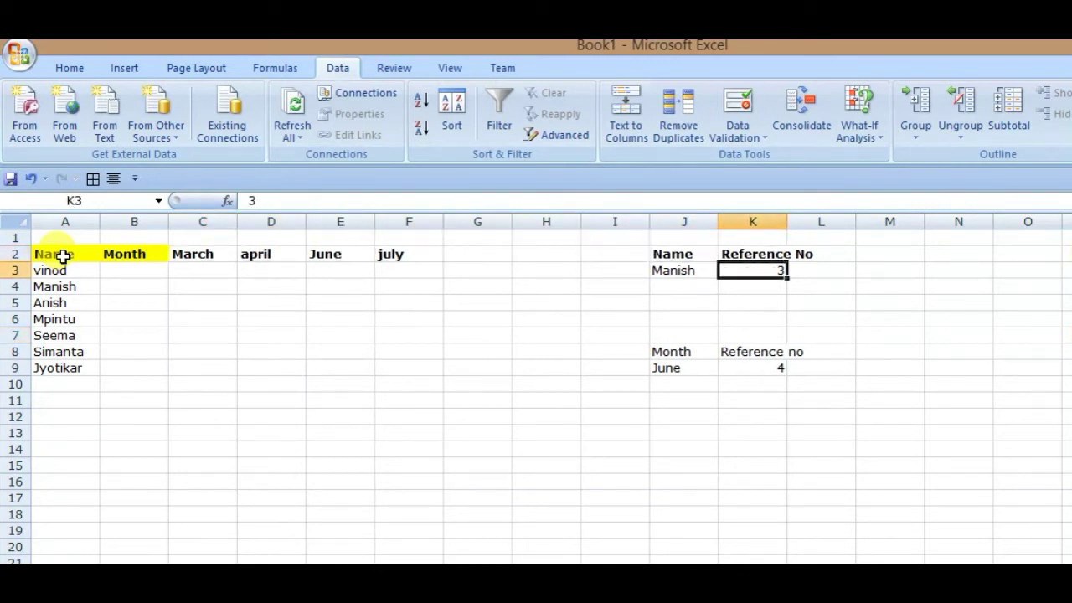
# Step: Enter =MATCH(J3,A2:A9,0) in K3 so it returns Manish's position, 3
pyautogui.write('=')
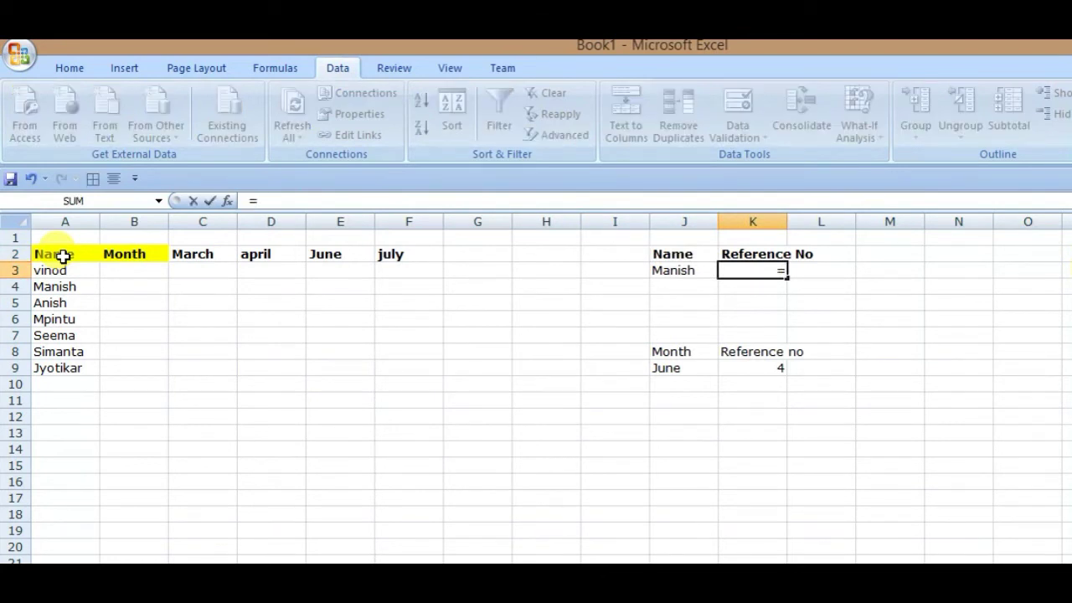
pyautogui.write('match')
pyautogui.press('Tab')
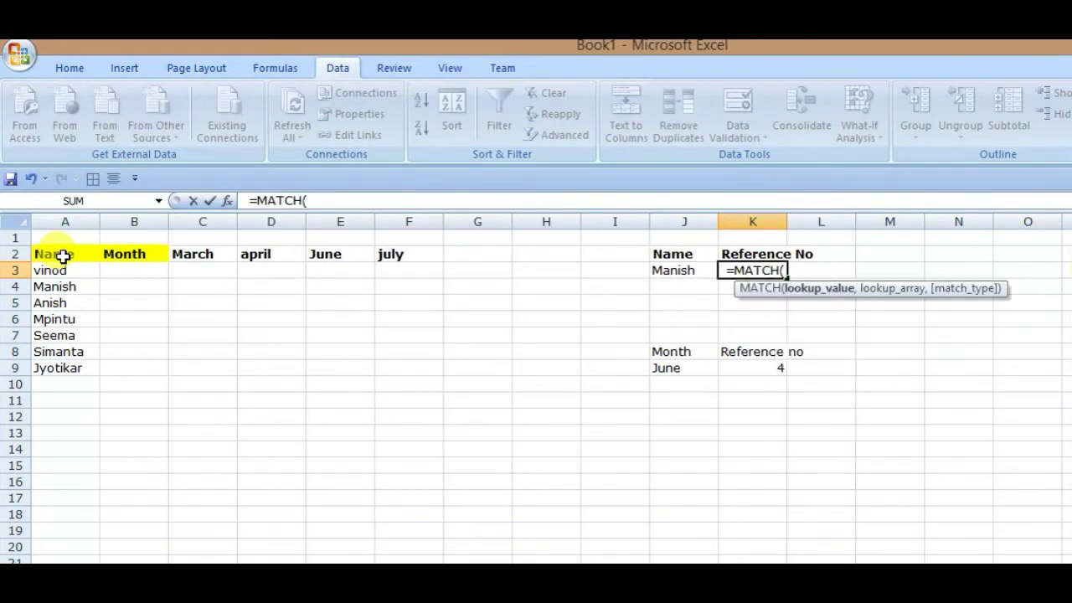
pyautogui.press('Left')
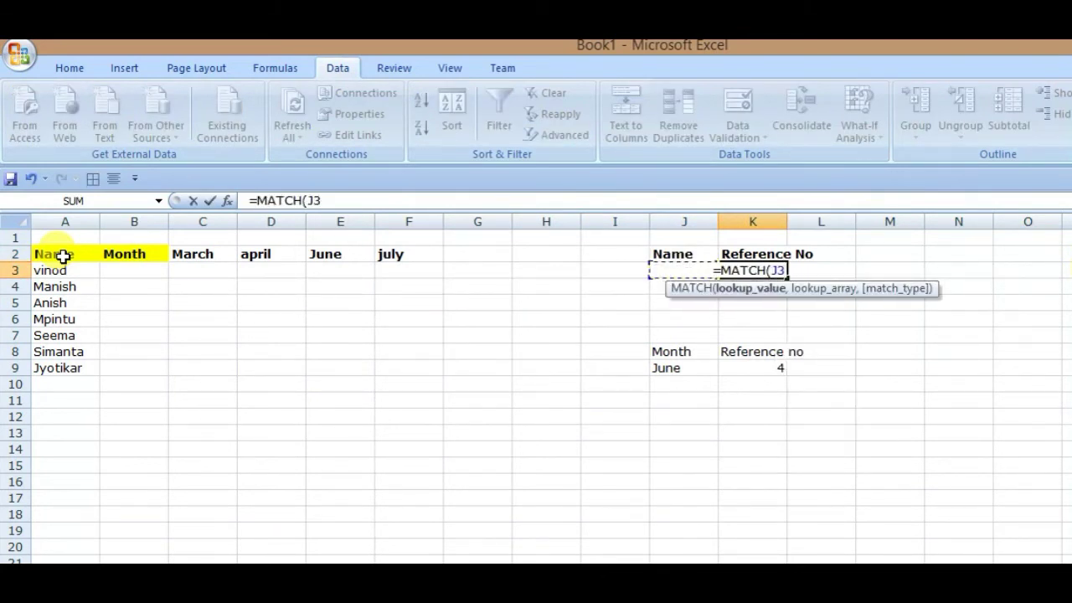
pyautogui.write(',')
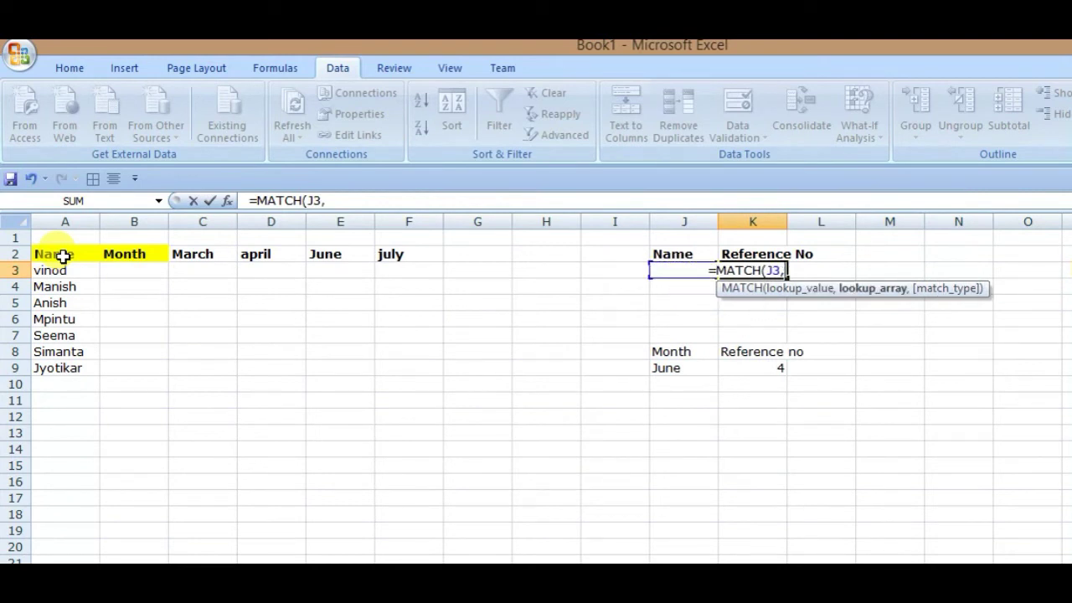
pyautogui.hotkey('ctrl', 'Left')
pyautogui.press('Up')
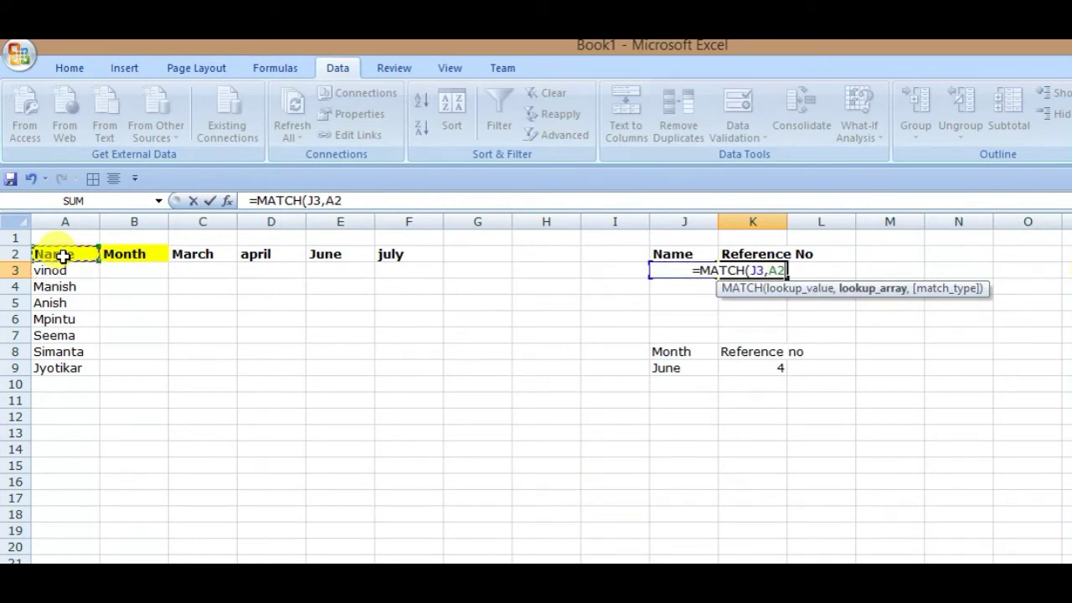
pyautogui.hotkey('ctrl', 'shift', 'Down')
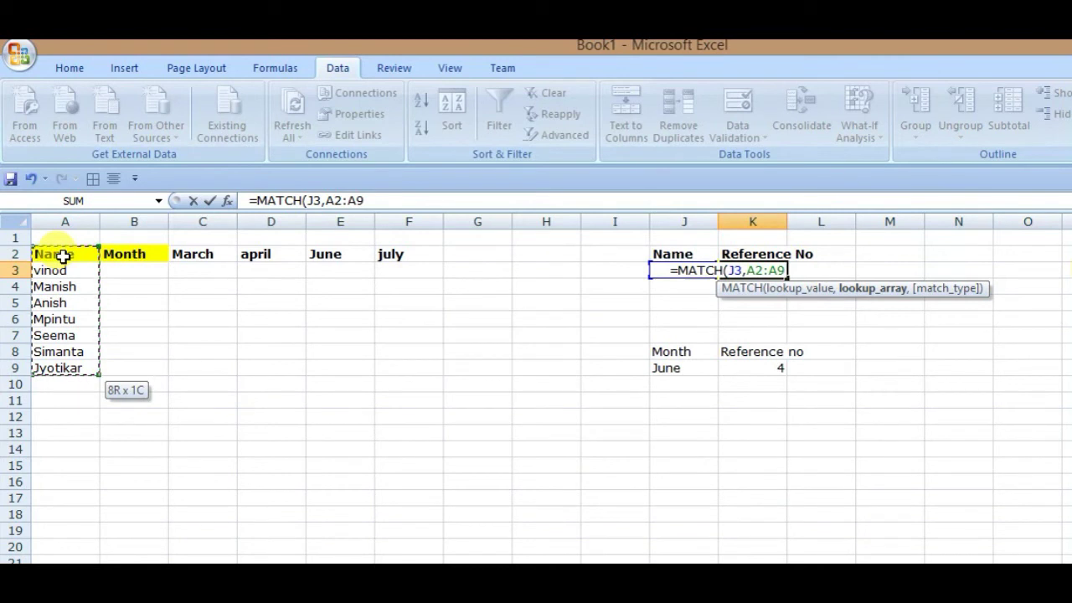
pyautogui.write(',')
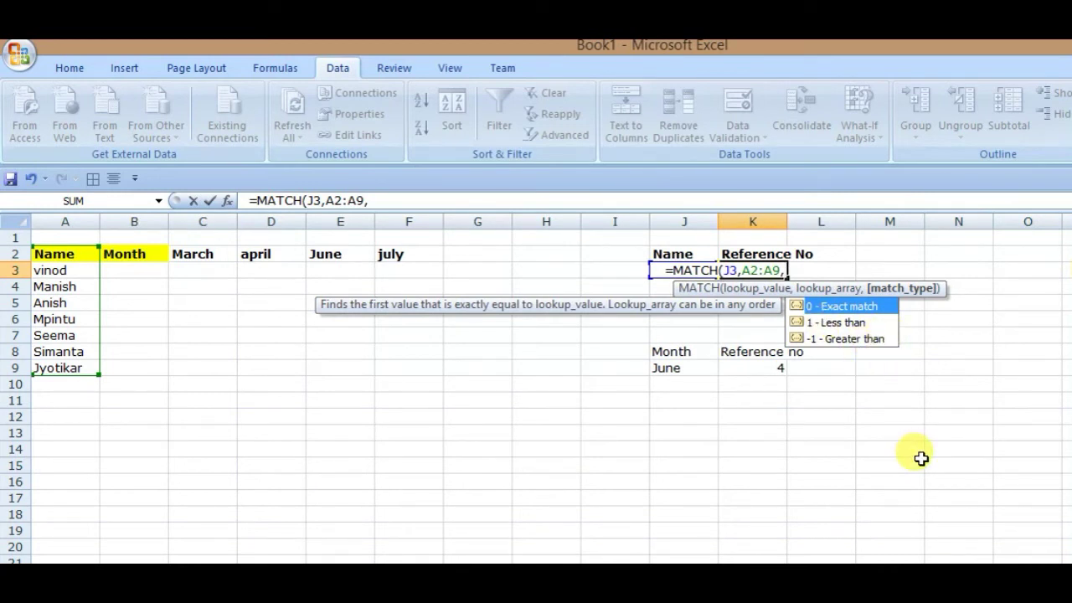
pyautogui.write('0')
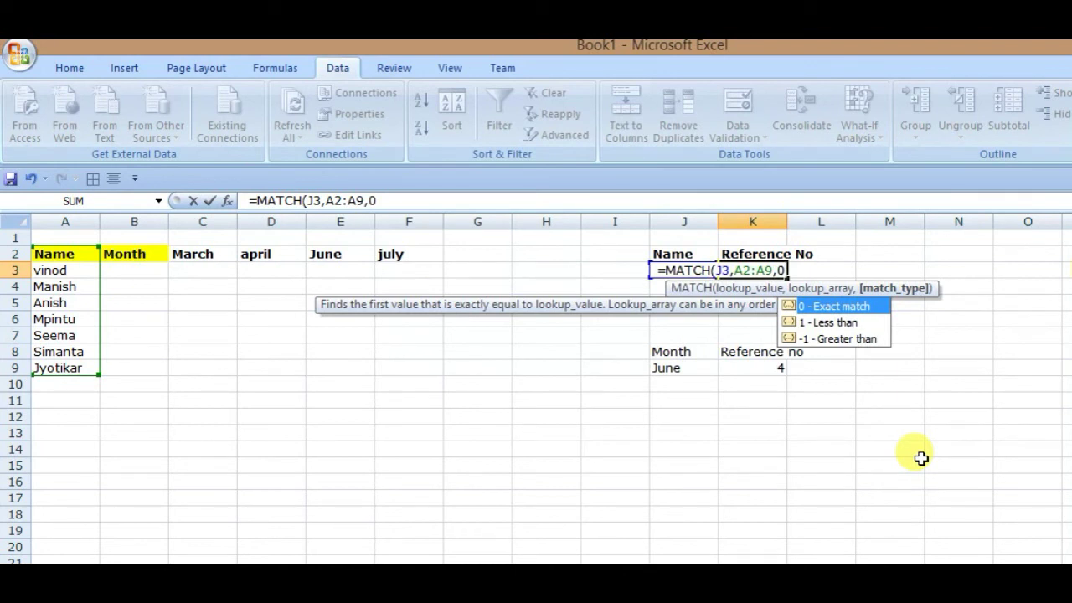
pyautogui.write(')')
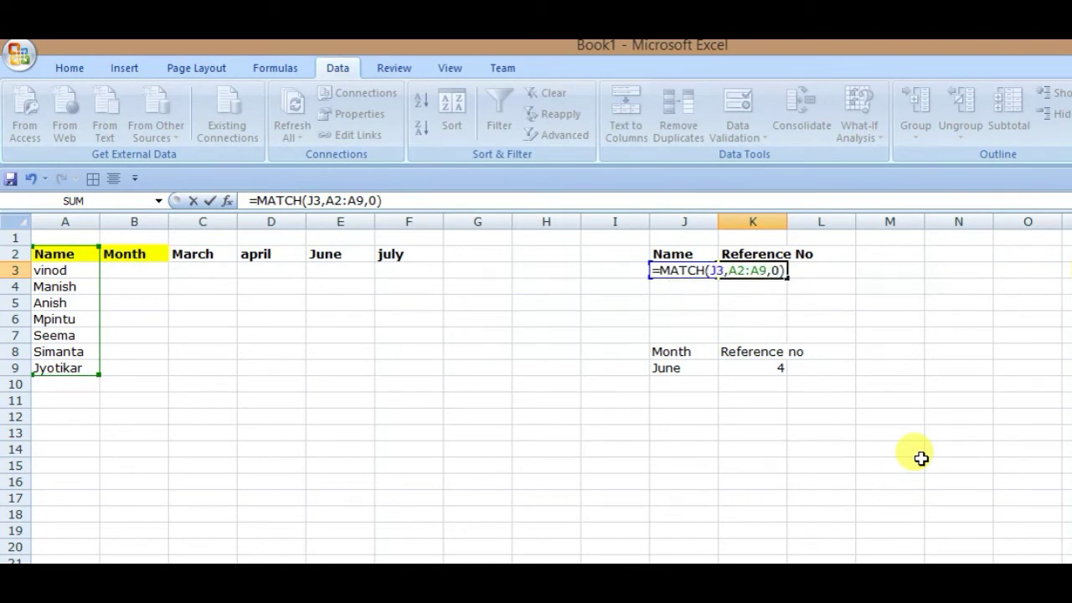
pyautogui.press('Return')
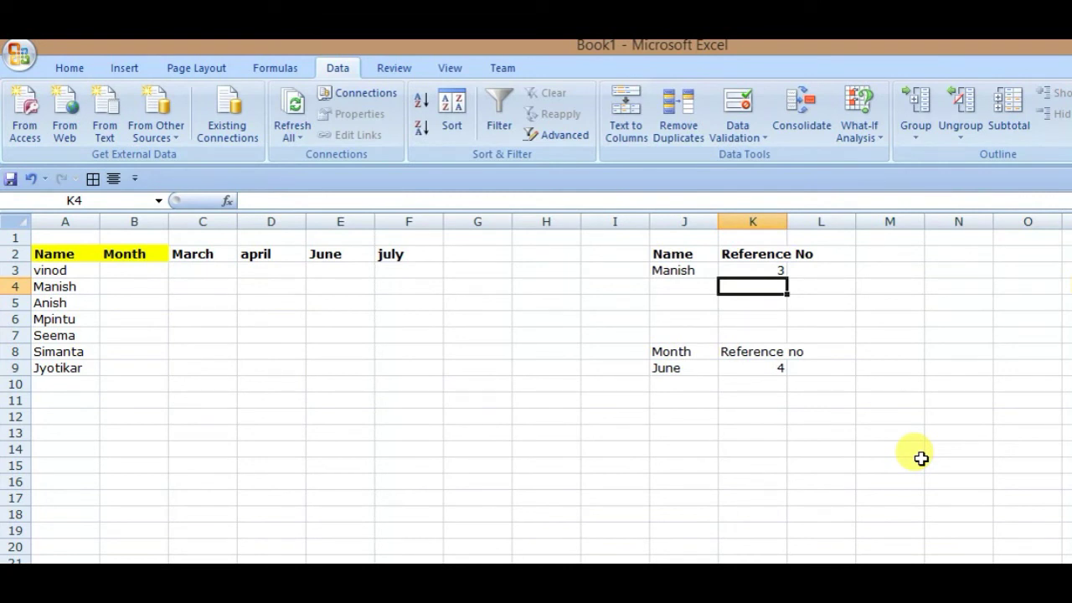
# Step: Pick Seema, then Jyotikar, in the J3 name dropdown so Reference No shows 8
pyautogui.press('Left')
pyautogui.press('Up')
pyautogui.hotkey('alt', 'Down')
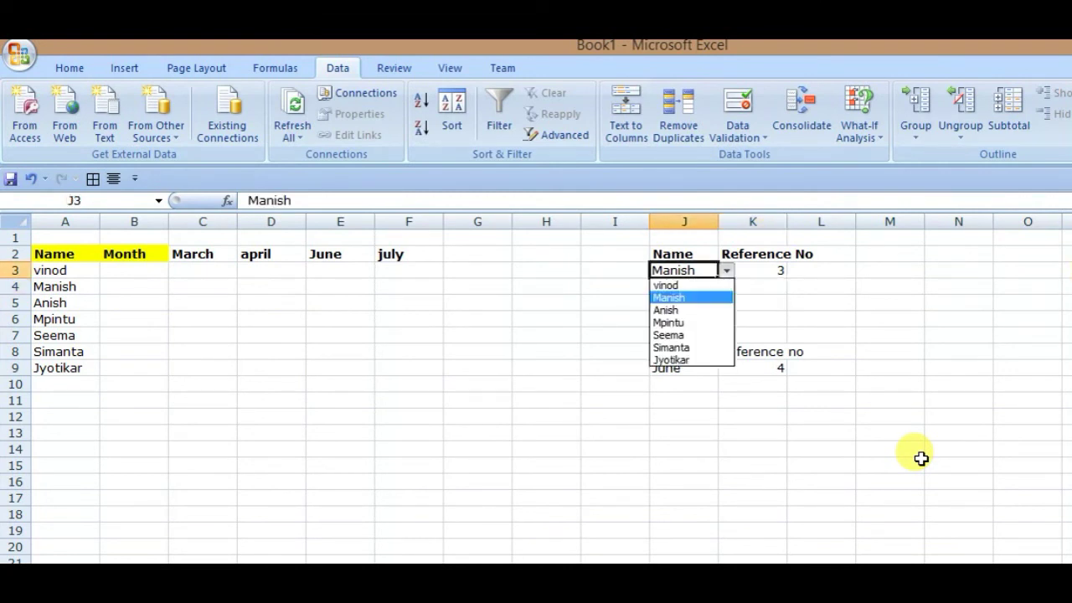
pyautogui.press('Down')
pyautogui.press('Down')
pyautogui.press('Down')
pyautogui.press('Return')
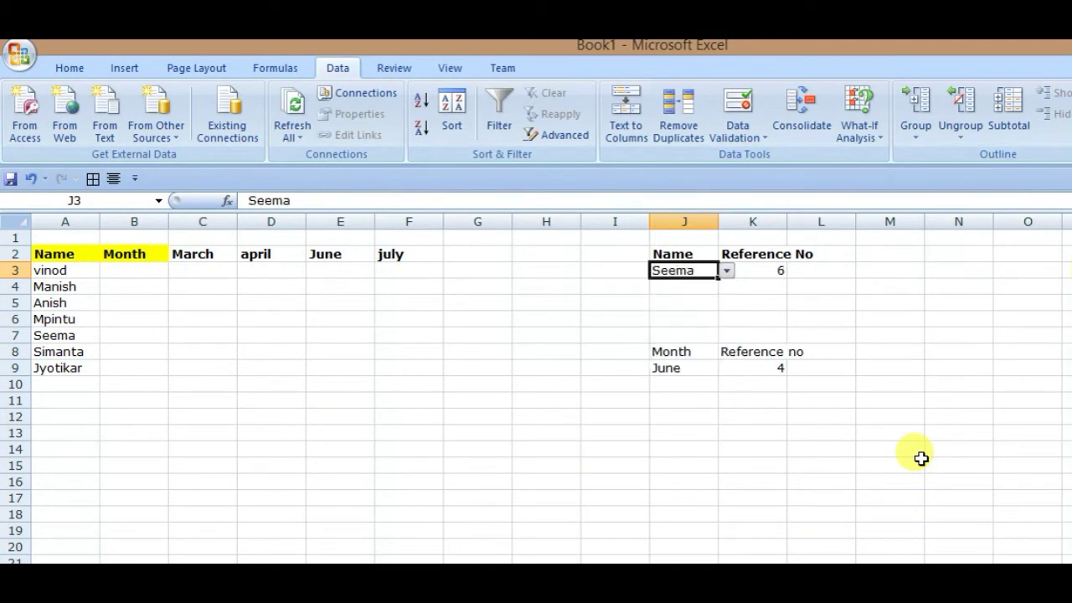
pyautogui.hotkey('alt', 'Down')
pyautogui.press('Down')
pyautogui.press('Down')
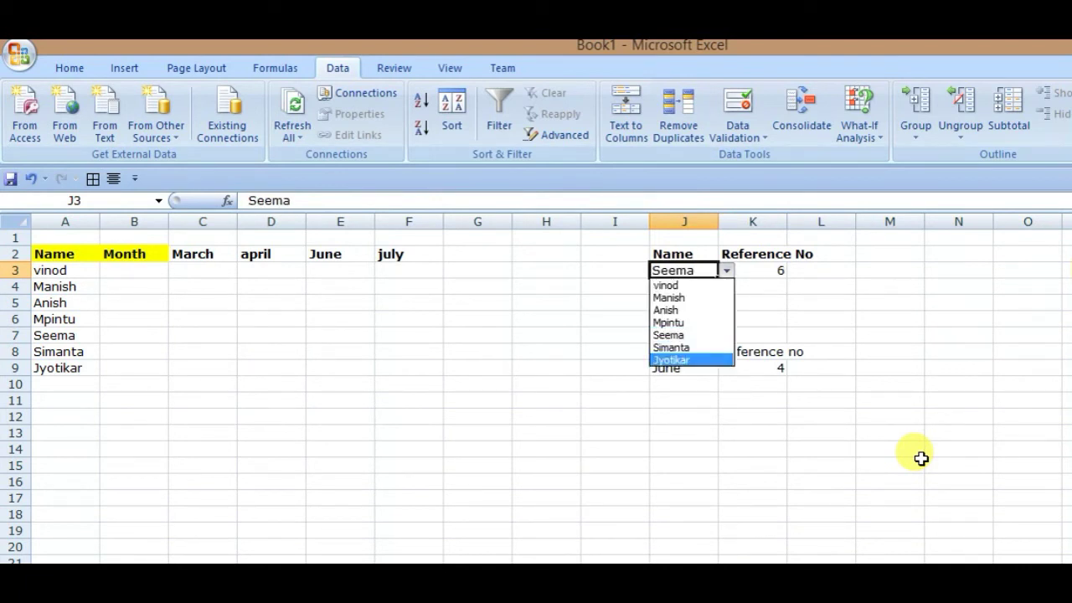
pyautogui.press('Return')
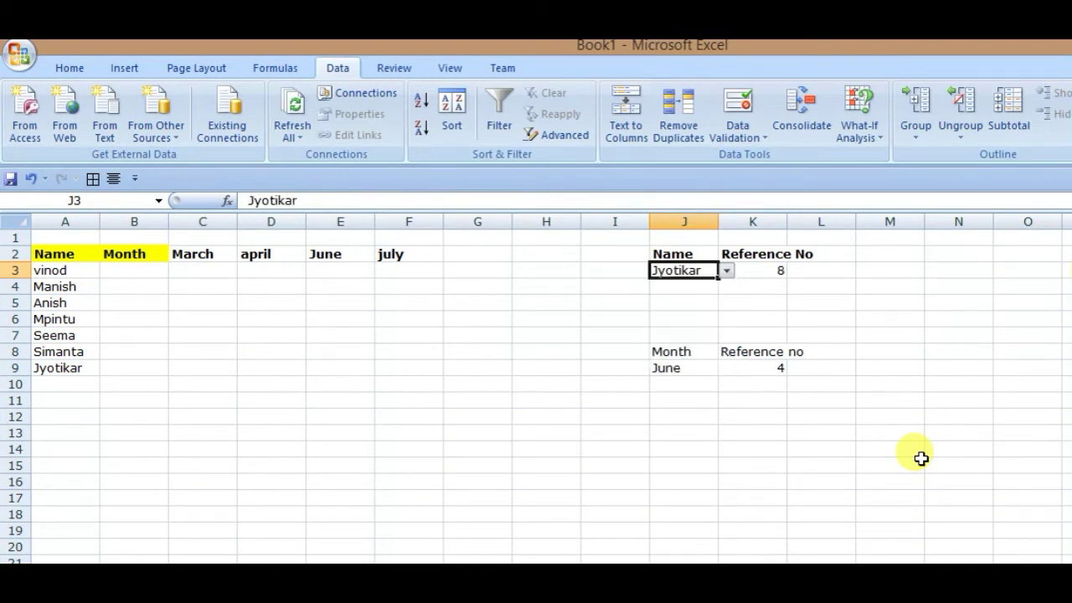
pyautogui.hotkey('ctrl', 'Down')
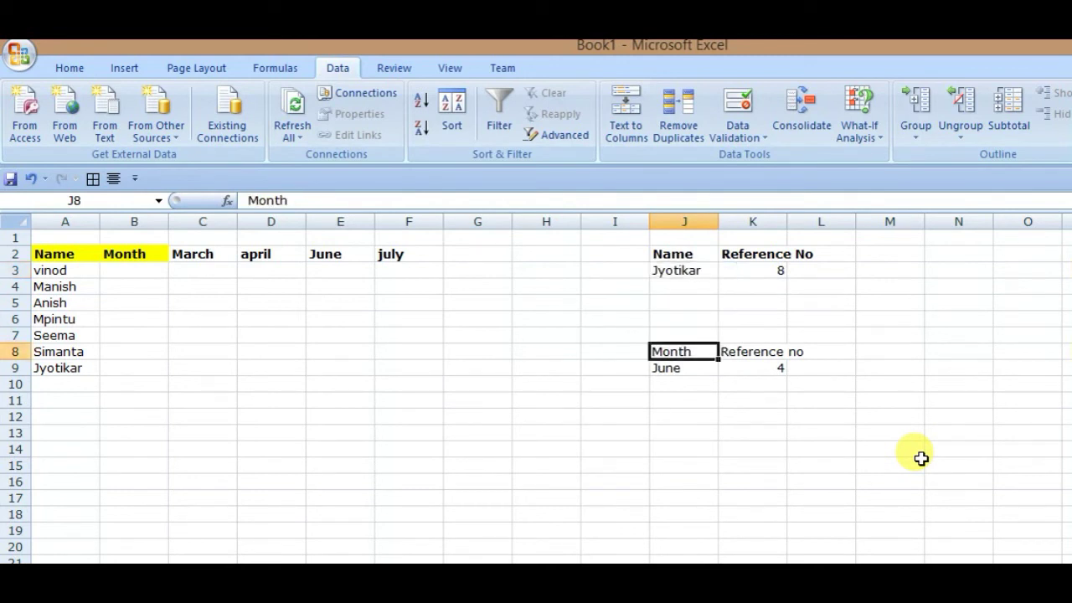
pyautogui.press('Right')
pyautogui.press('Down')
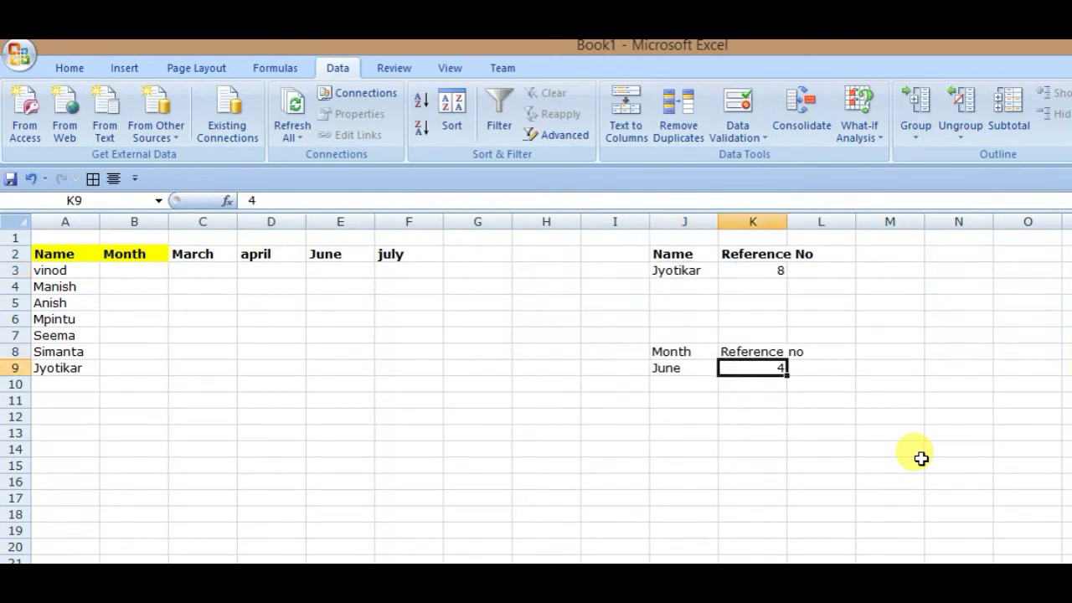
# Step: Enter =MATCH(J9,B2:F2,0) in K9, returning 4 for June
pyautogui.write('=')
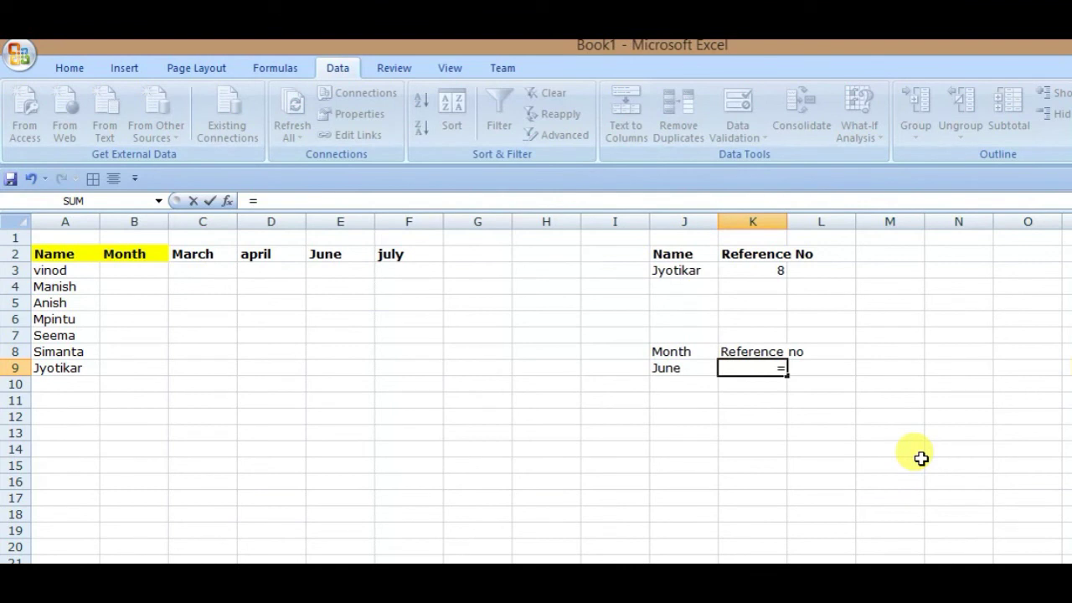
pyautogui.write('mat')
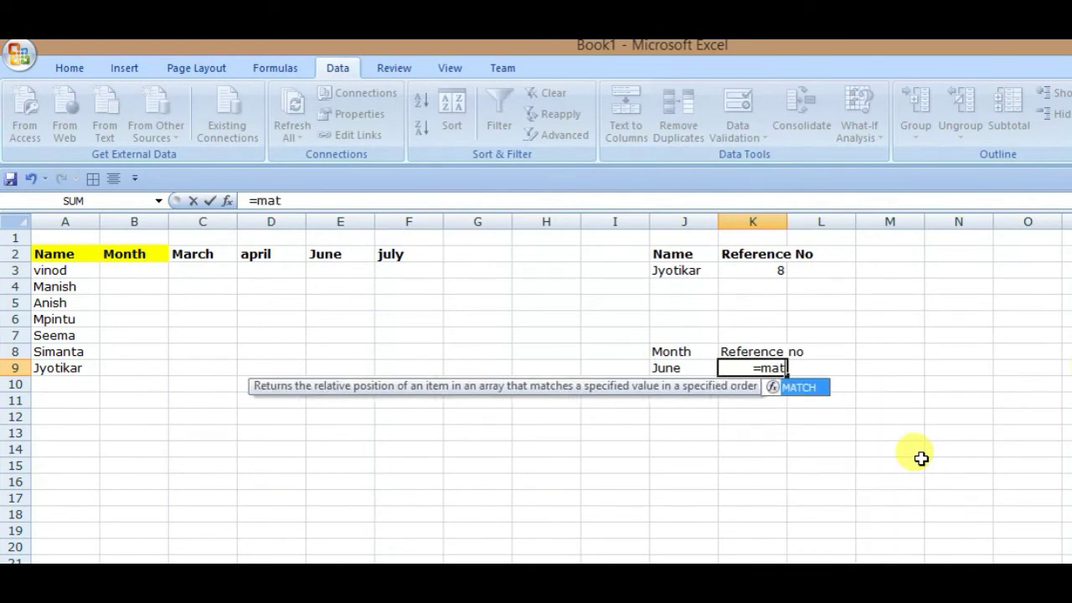
pyautogui.press('Tab')
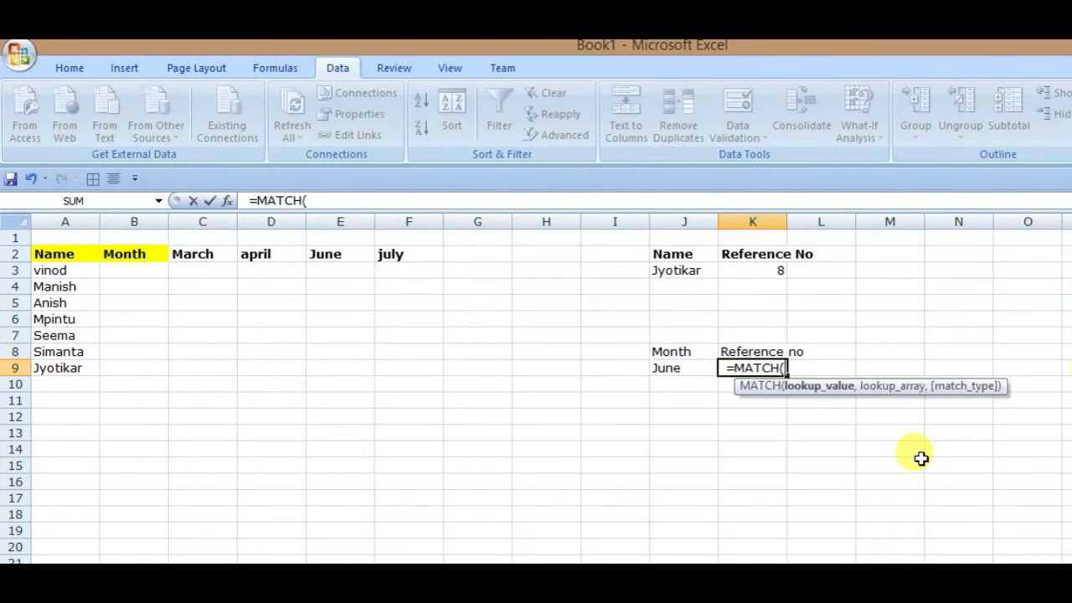
pyautogui.press('Left')
pyautogui.write(',')
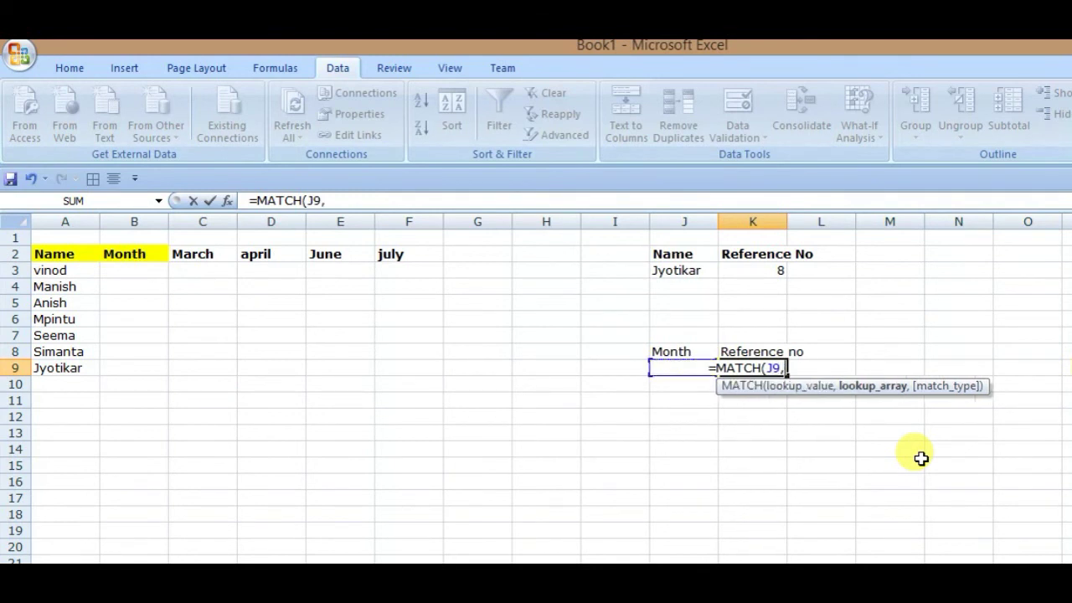
pyautogui.hotkey('ctrl', 'Left')
pyautogui.hotkey('ctrl', 'Up')
pyautogui.press('Right')
pyautogui.hotkey('ctrl', 'shift', 'Right')
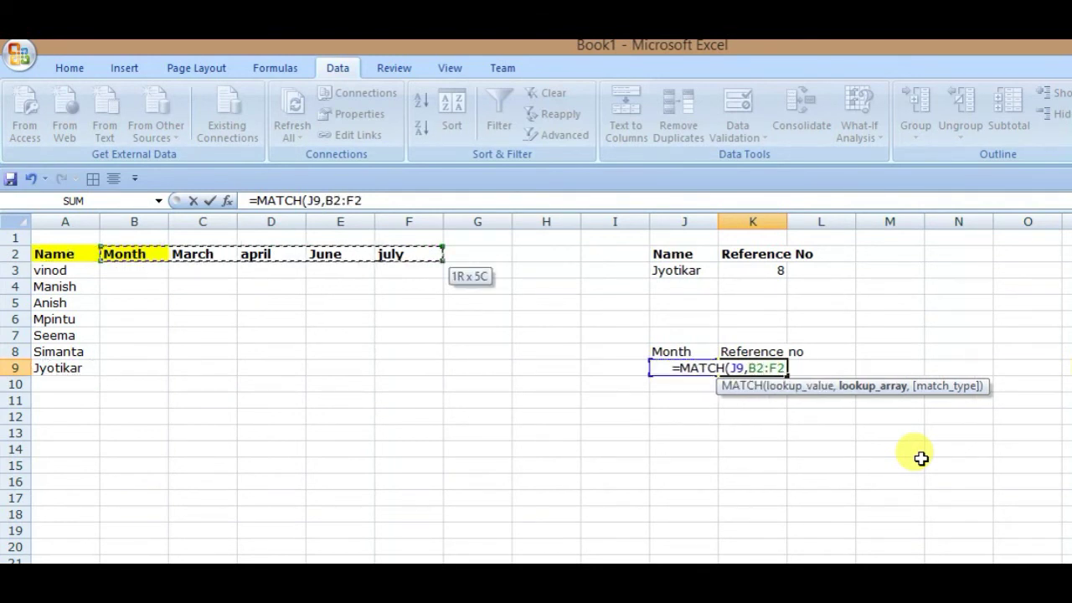
pyautogui.write(',')
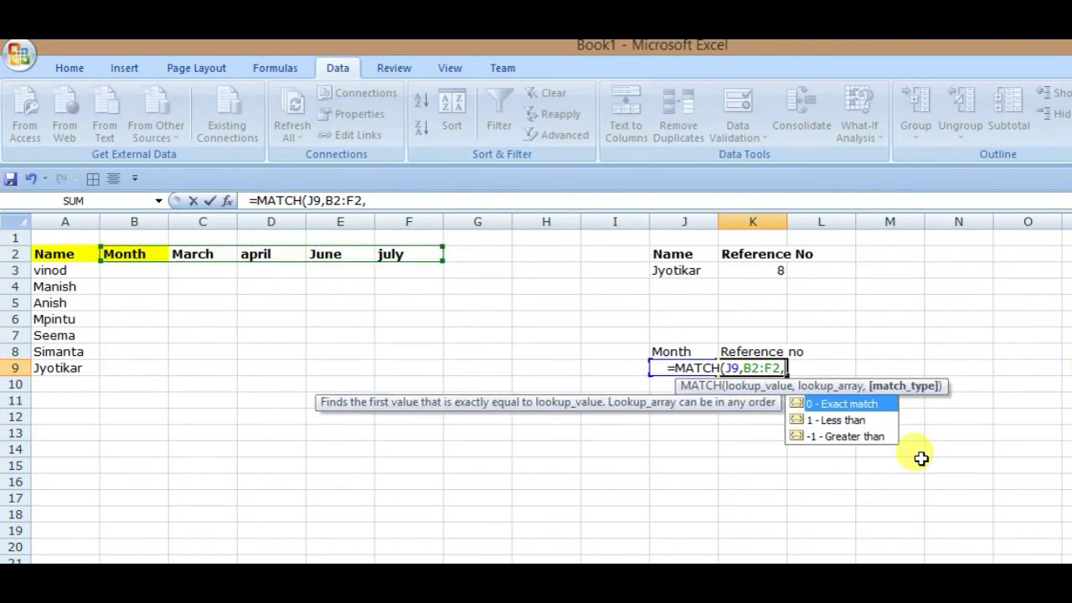
pyautogui.write('0)')
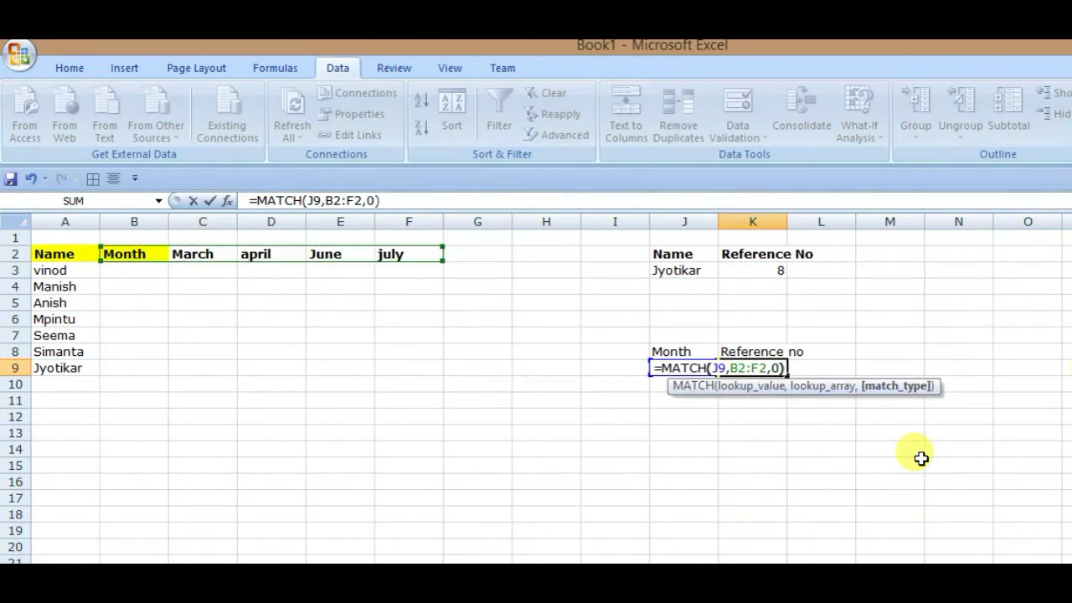
pyautogui.press('Return')
pyautogui.press('Up')
pyautogui.press('Left')
# Step: Pick april from the J9 month dropdown so K9 shows Reference no 3
pyautogui.hotkey('alt', 'Down')
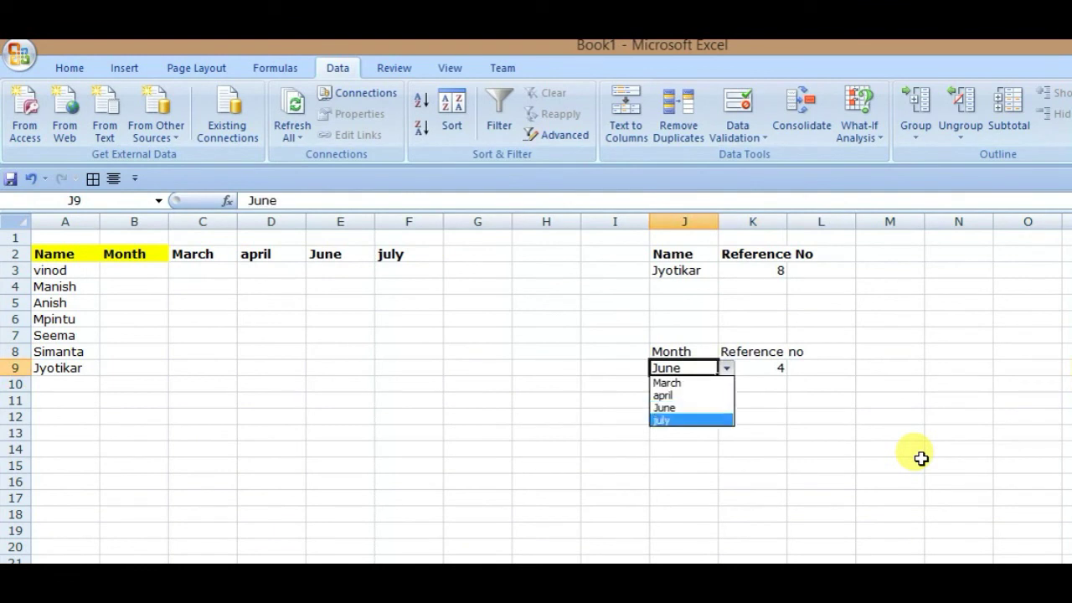
pyautogui.press('Up')
pyautogui.press('Up')
pyautogui.press('Return')
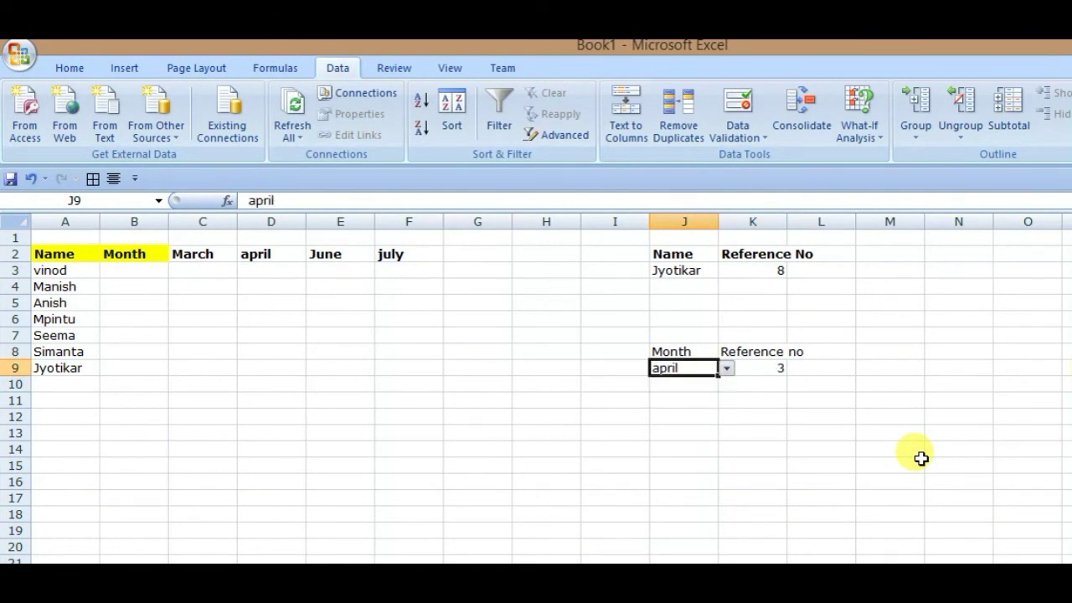